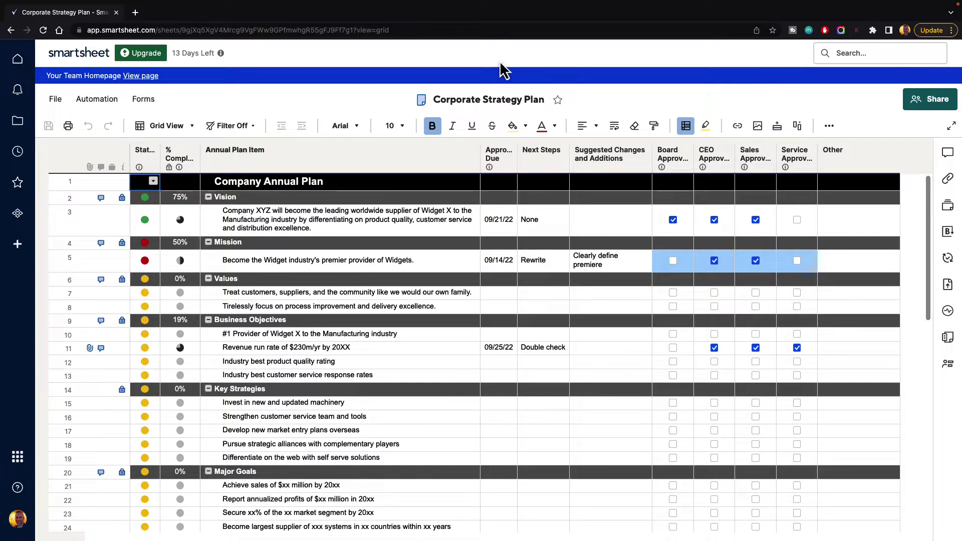
Open and close row 2's actions menu, then select the Vision section row
{"action": "mouse_move", "coordinate": [82, 206]}
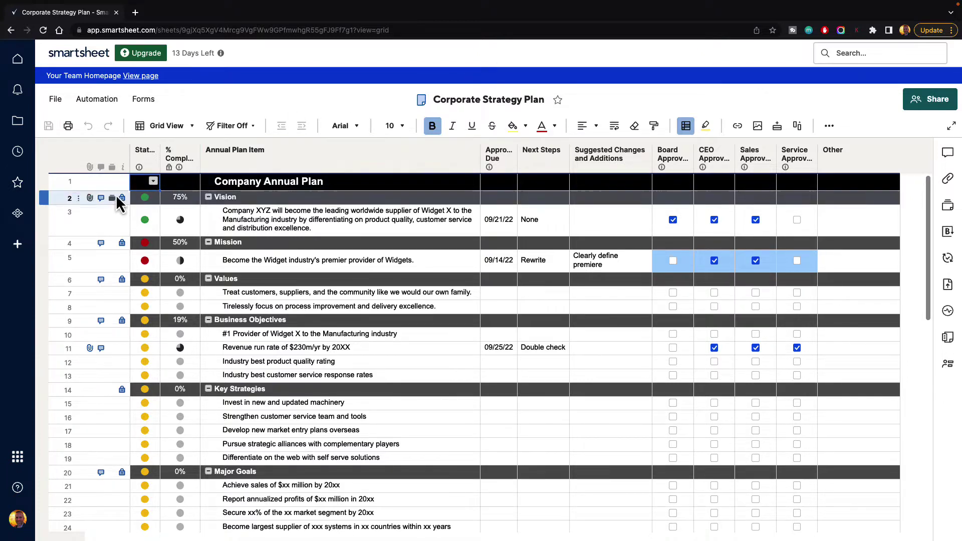
{"action": "left_click", "coordinate": [78, 199]}
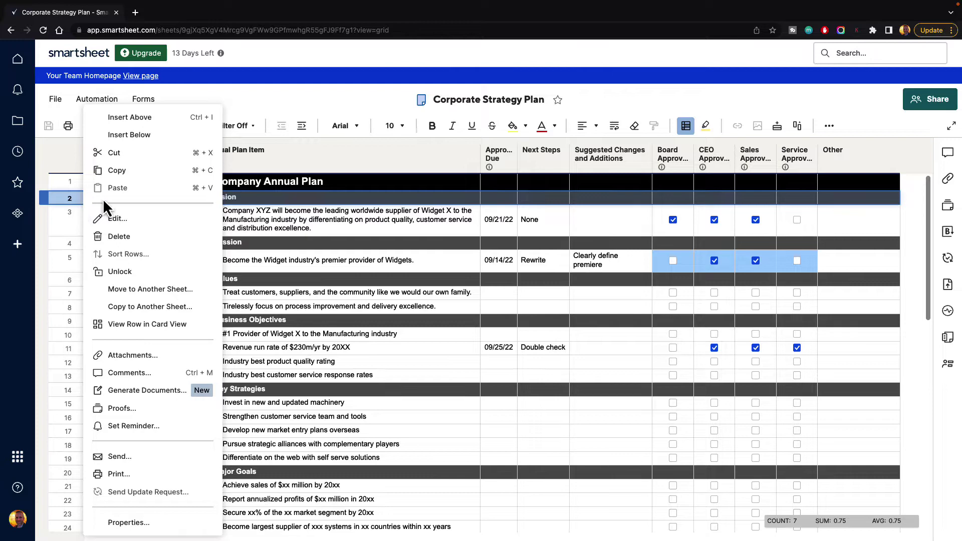
{"action": "left_click", "coordinate": [345, 165]}
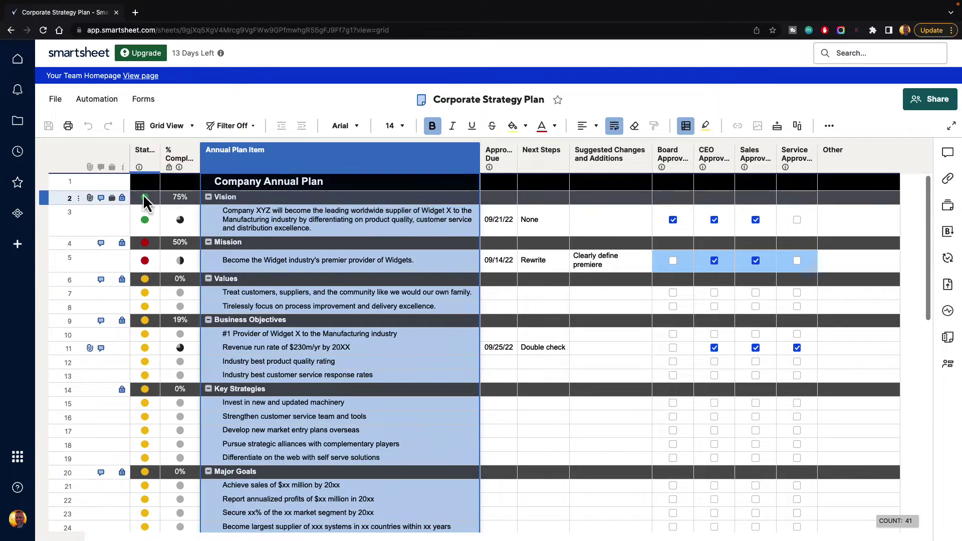
{"action": "left_click", "coordinate": [225, 197]}
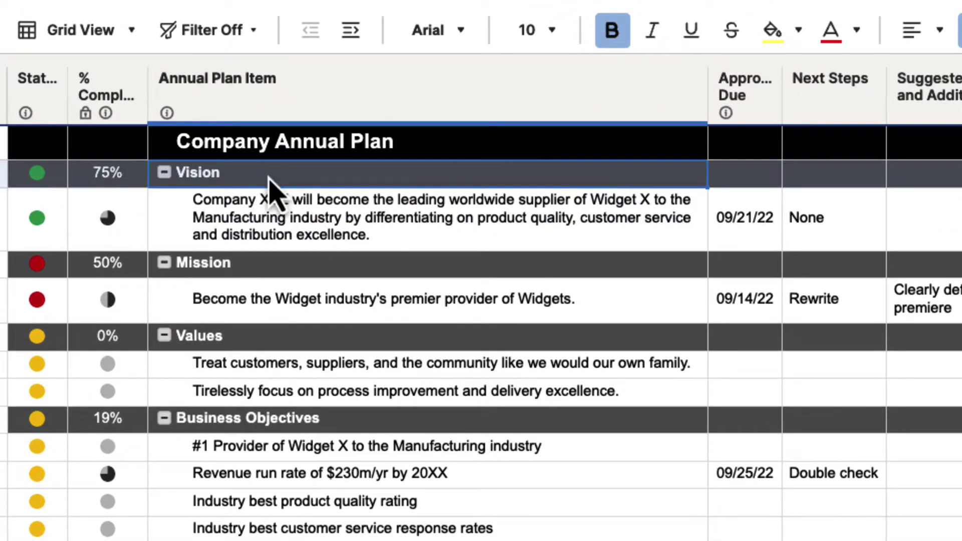
Collapse the Vision, Mission, Values, Business Objectives, Key Strategies and Major Goals sections
{"action": "left_click", "coordinate": [164, 176]}
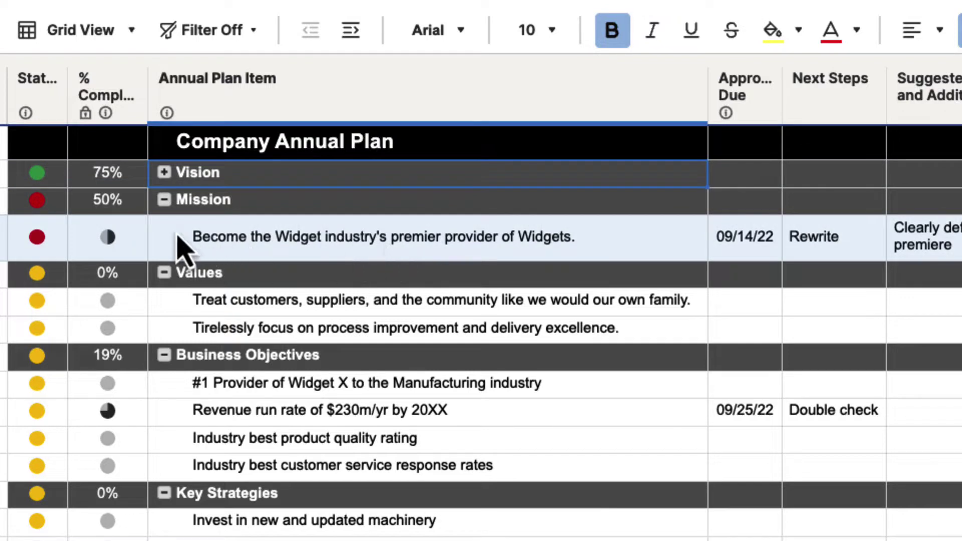
{"action": "left_click", "coordinate": [164, 201]}
{"action": "left_click", "coordinate": [167, 231]}
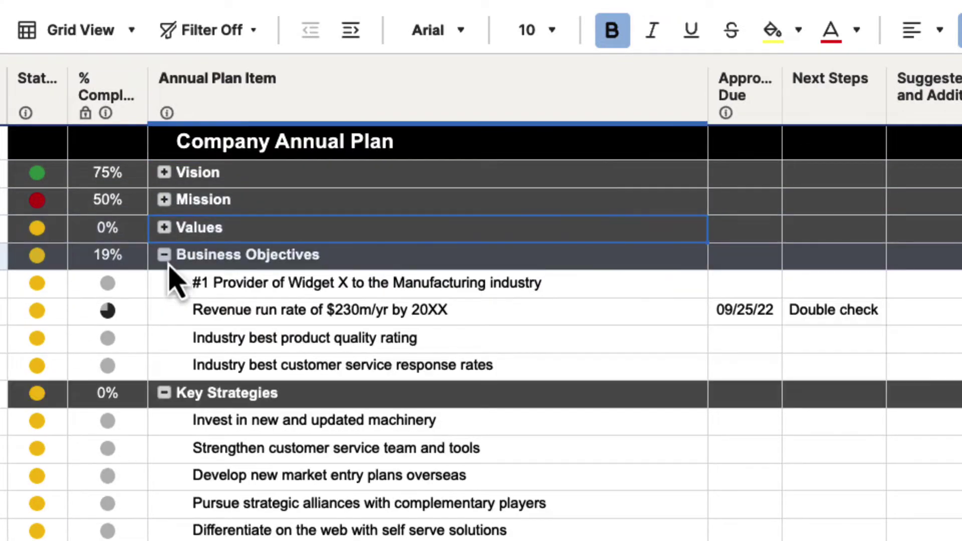
{"action": "left_click", "coordinate": [165, 256]}
{"action": "left_click", "coordinate": [165, 283]}
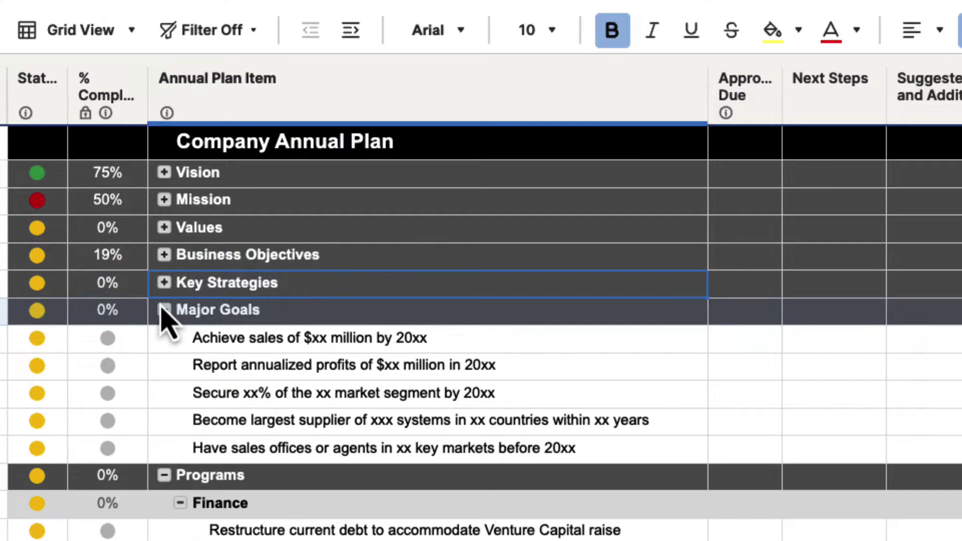
{"action": "left_click", "coordinate": [163, 310]}
Re-expand all six sections, from Major Goals back up to Vision
{"action": "left_click", "coordinate": [161, 307]}
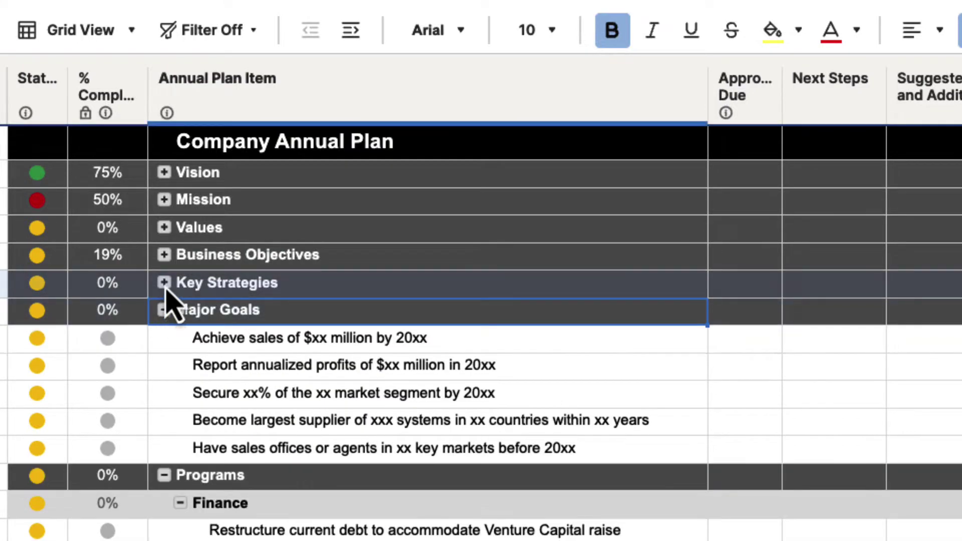
{"action": "left_click", "coordinate": [164, 282]}
{"action": "left_click", "coordinate": [164, 256]}
{"action": "left_click", "coordinate": [164, 227]}
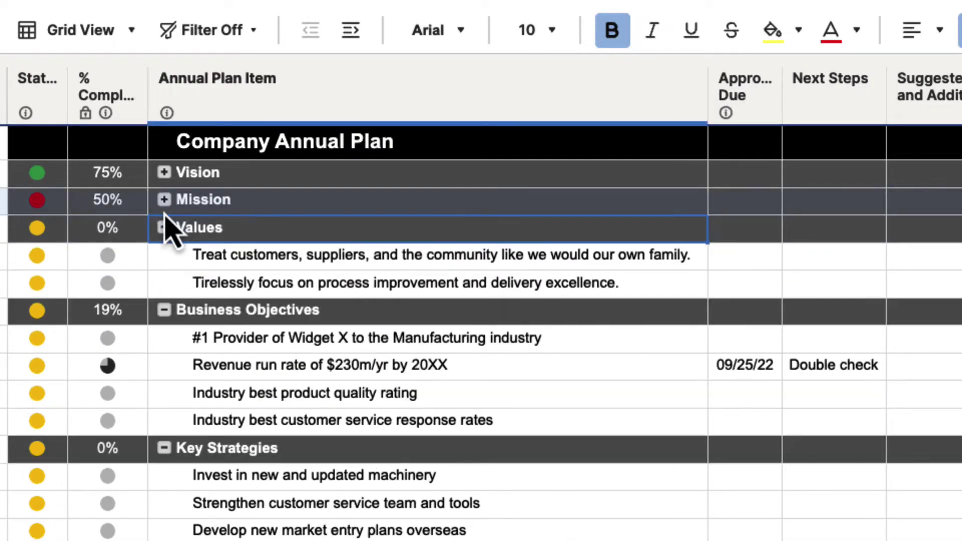
{"action": "left_click", "coordinate": [164, 200]}
{"action": "left_click", "coordinate": [165, 173]}
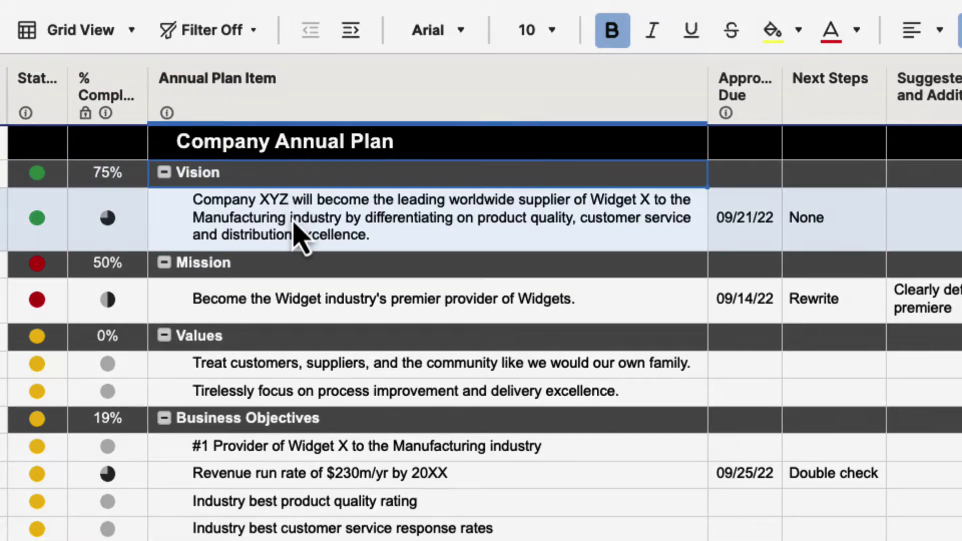
Select the Vision statement and section rows, then collapse only Vision
{"action": "left_click", "coordinate": [294, 226]}
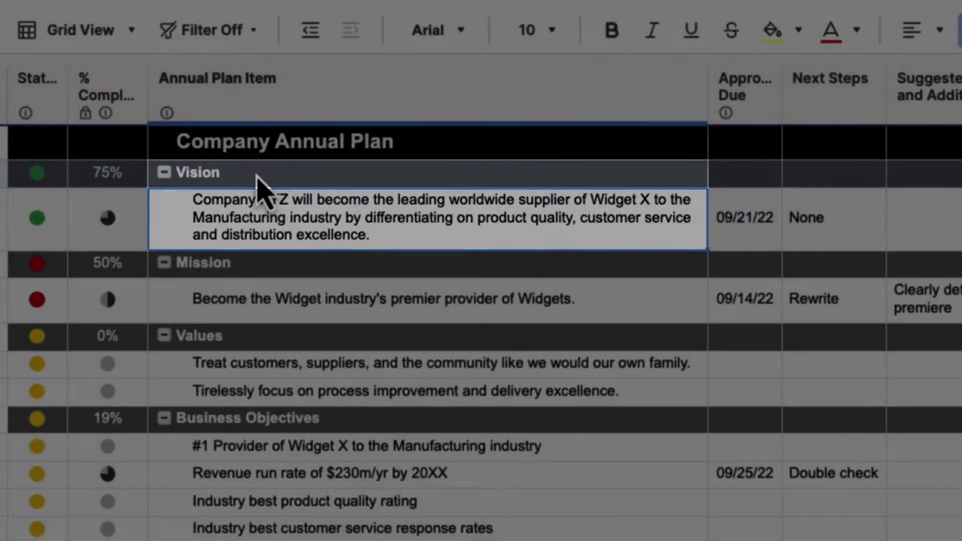
{"action": "left_click", "coordinate": [258, 181]}
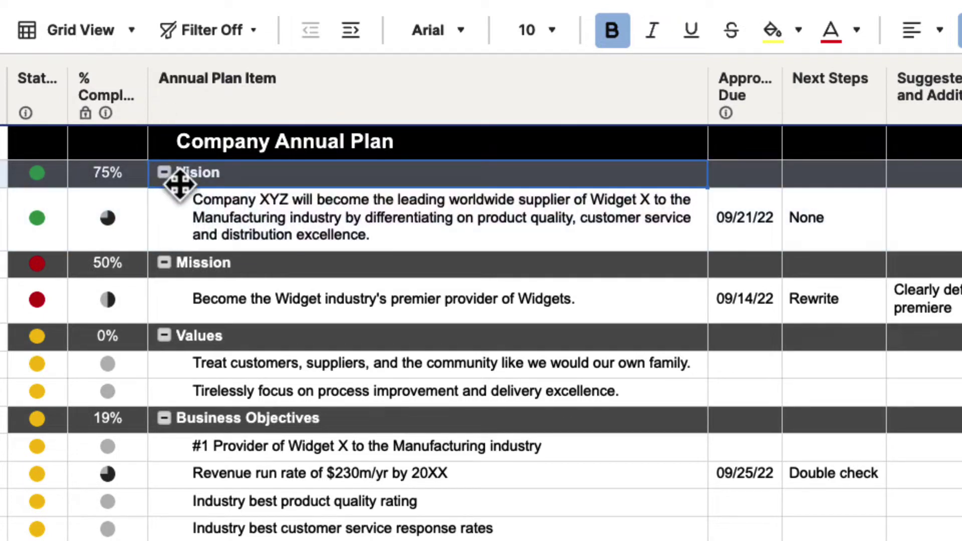
{"action": "left_click", "coordinate": [164, 175]}
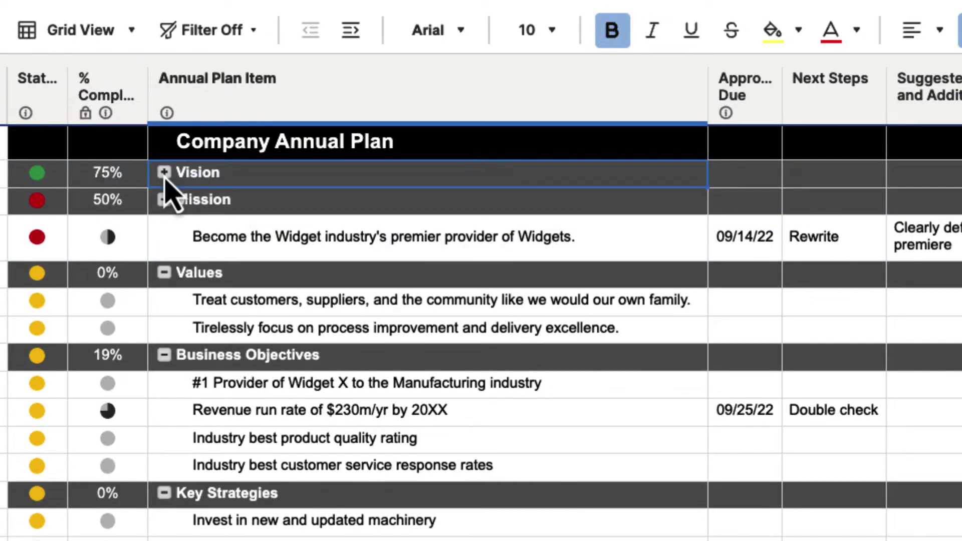
{"action": "left_click", "coordinate": [164, 174]}
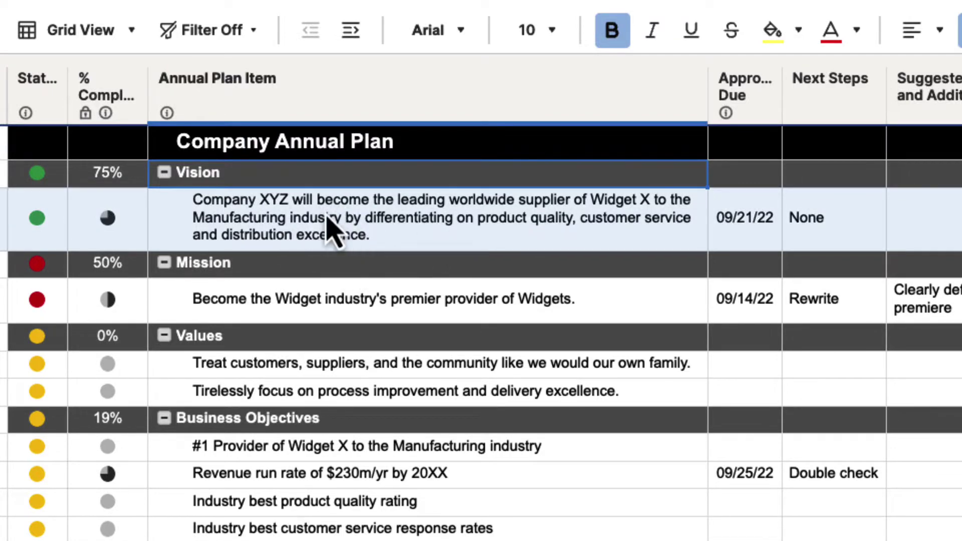
{"action": "left_click", "coordinate": [331, 228]}
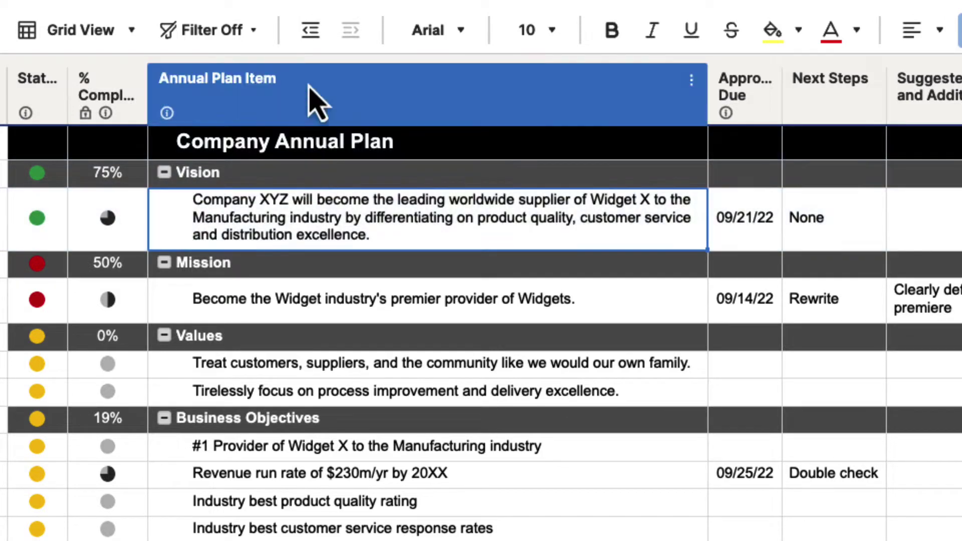
{"action": "left_click", "coordinate": [313, 40]}
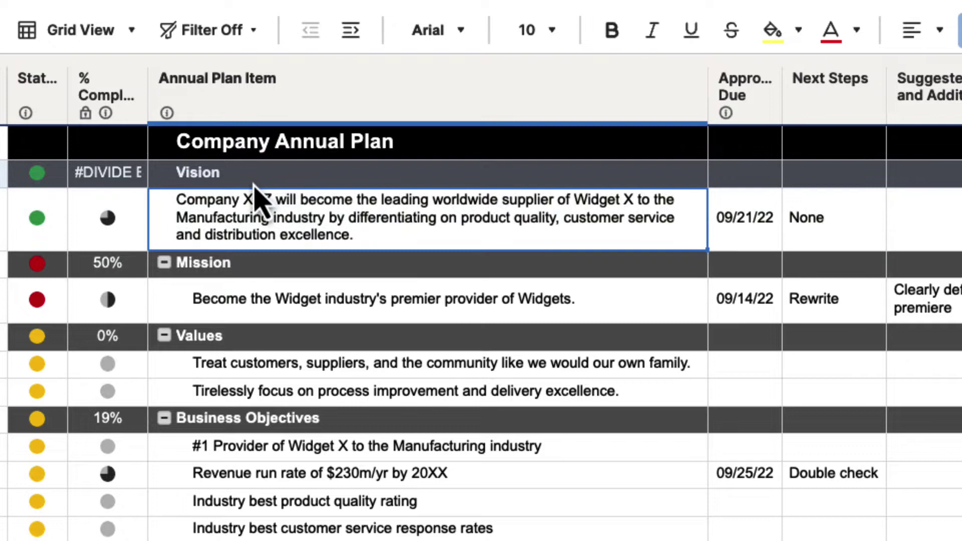
{"action": "left_click", "coordinate": [302, 215]}
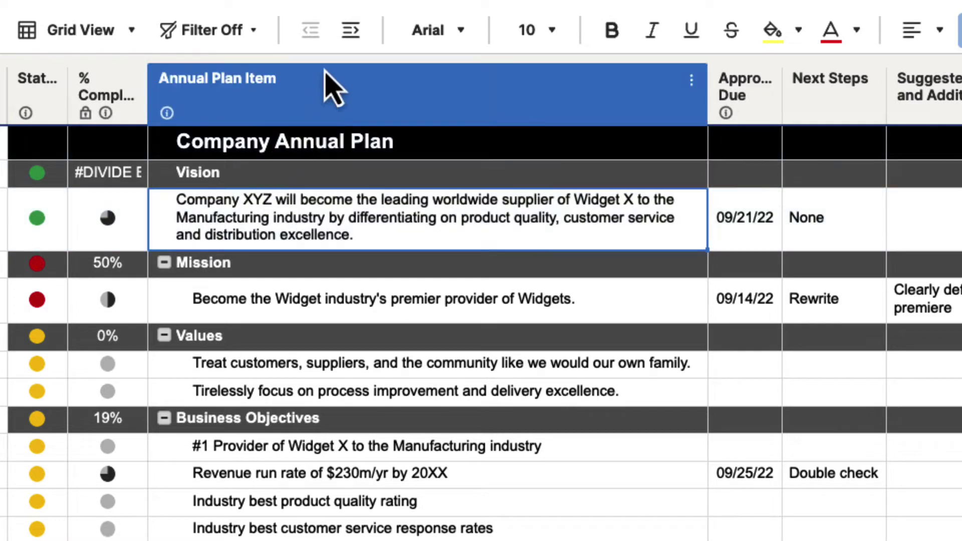
{"action": "left_click", "coordinate": [359, 40]}
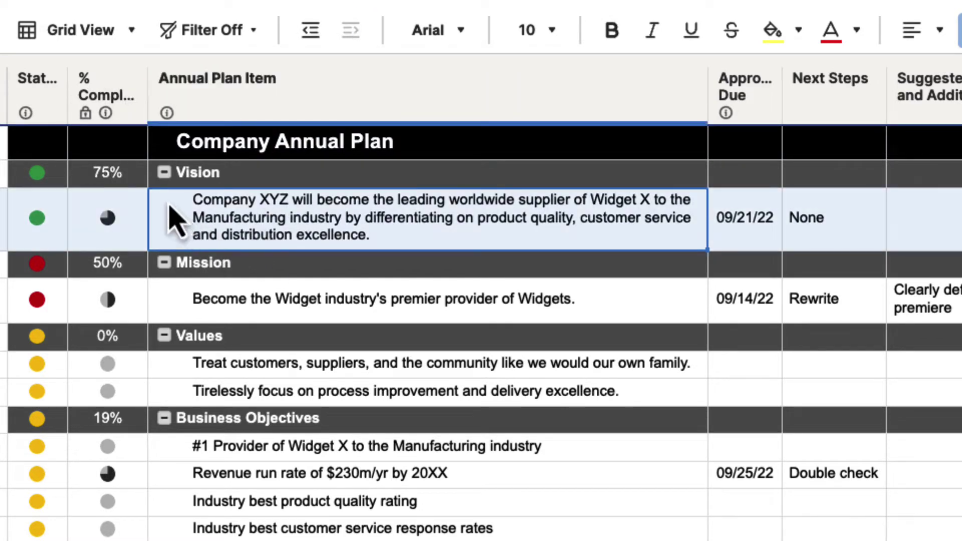
Toggle the Vision and Mission sections, leaving both expanded
{"action": "left_click", "coordinate": [164, 173]}
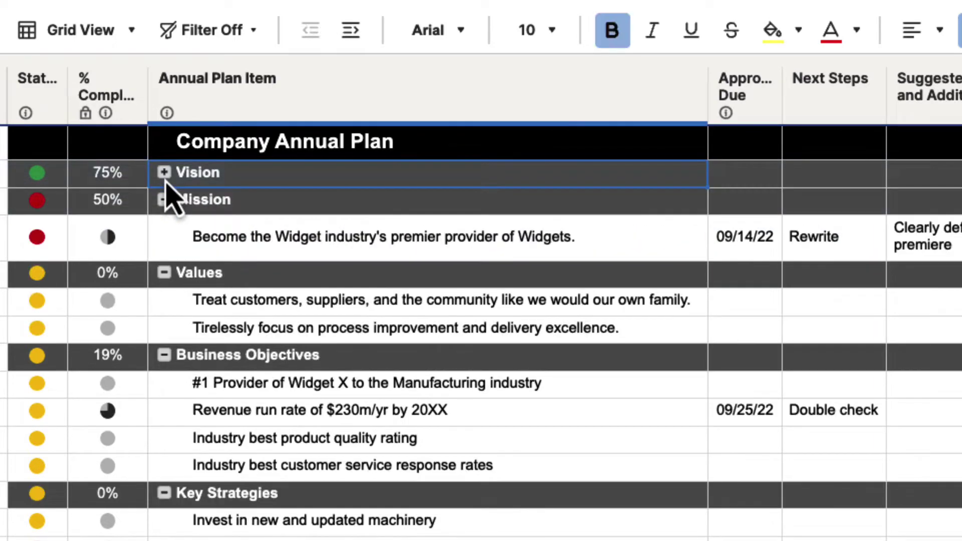
{"action": "left_click", "coordinate": [164, 176]}
{"action": "left_click", "coordinate": [165, 177]}
{"action": "left_click", "coordinate": [163, 200]}
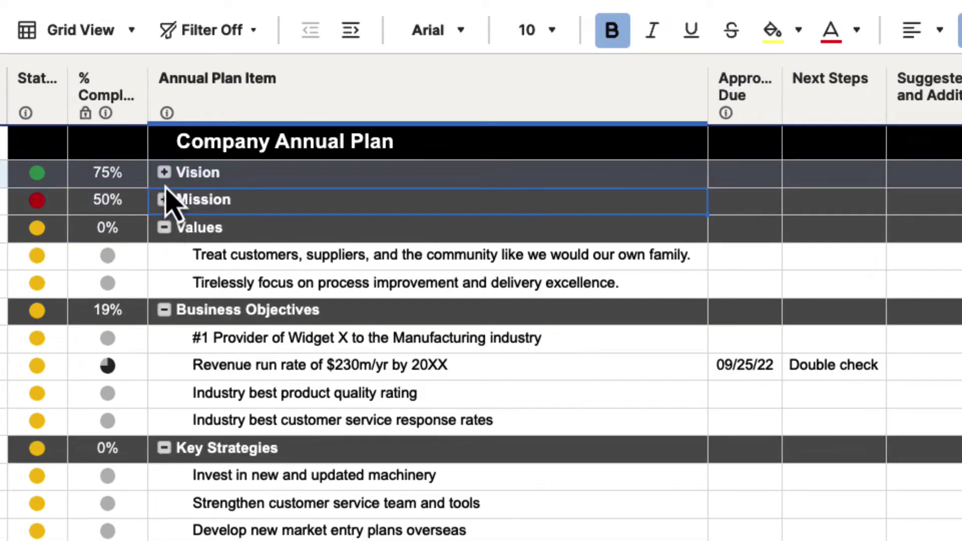
{"action": "left_click", "coordinate": [163, 177]}
{"action": "left_click", "coordinate": [167, 175]}
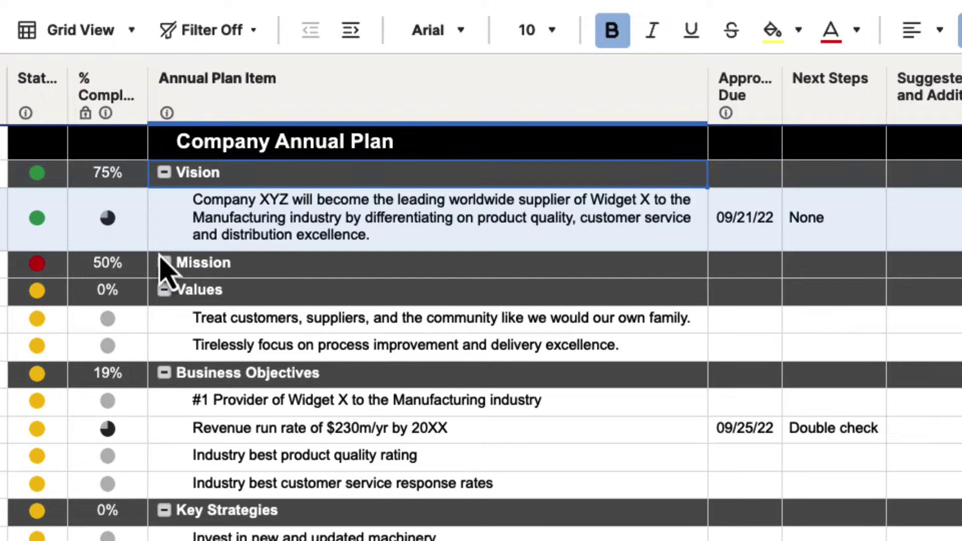
{"action": "left_click", "coordinate": [160, 257]}
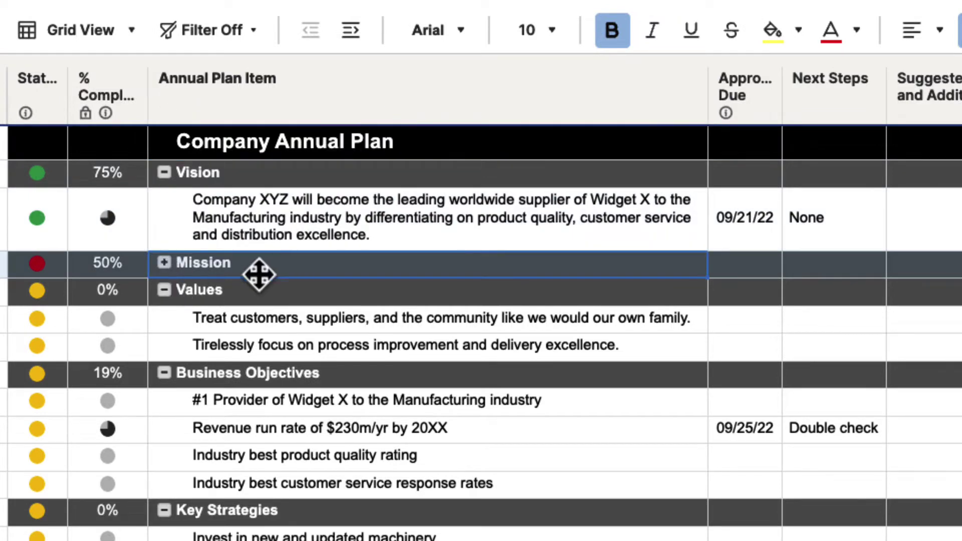
{"action": "left_click", "coordinate": [164, 265]}
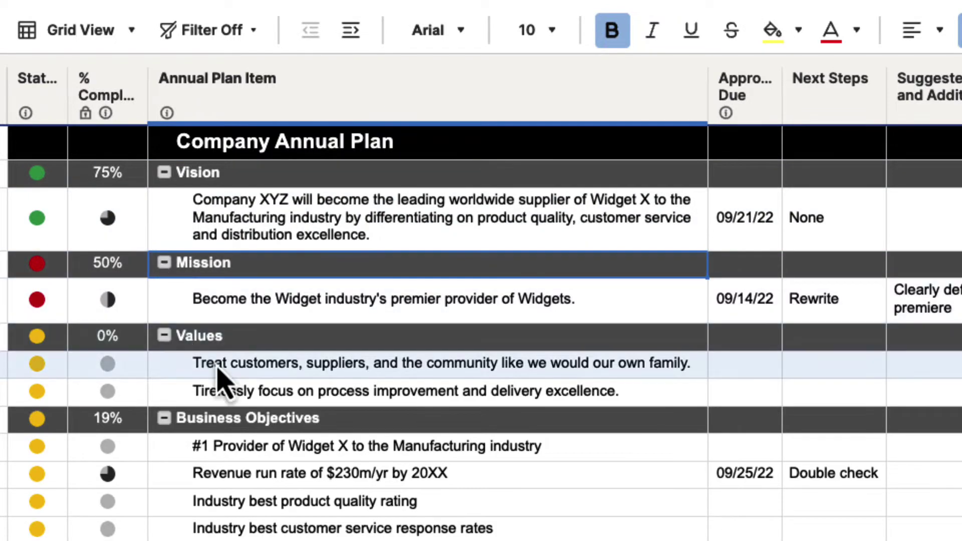
Indent the second Values statement under the first and collapse the first statement's sub-rows
{"action": "left_click", "coordinate": [240, 399]}
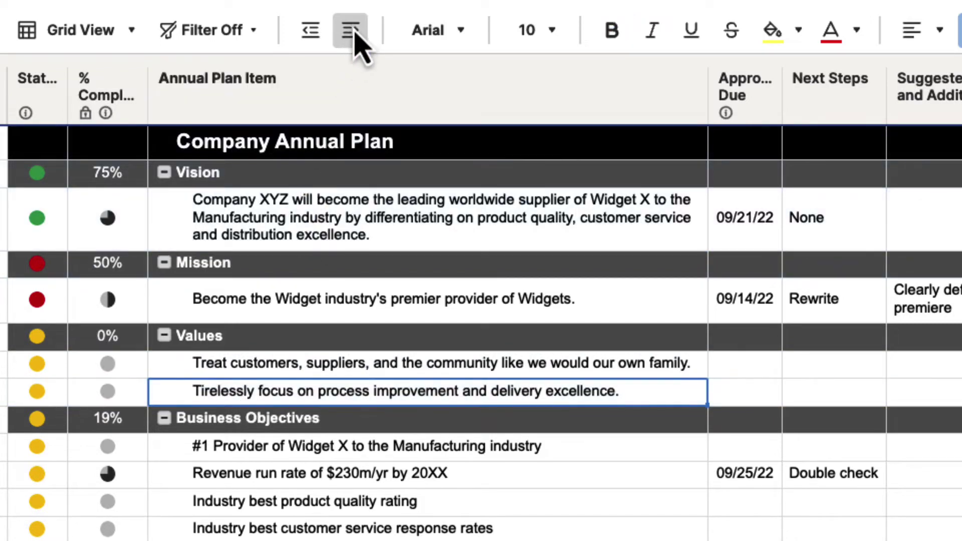
{"action": "left_click", "coordinate": [353, 34]}
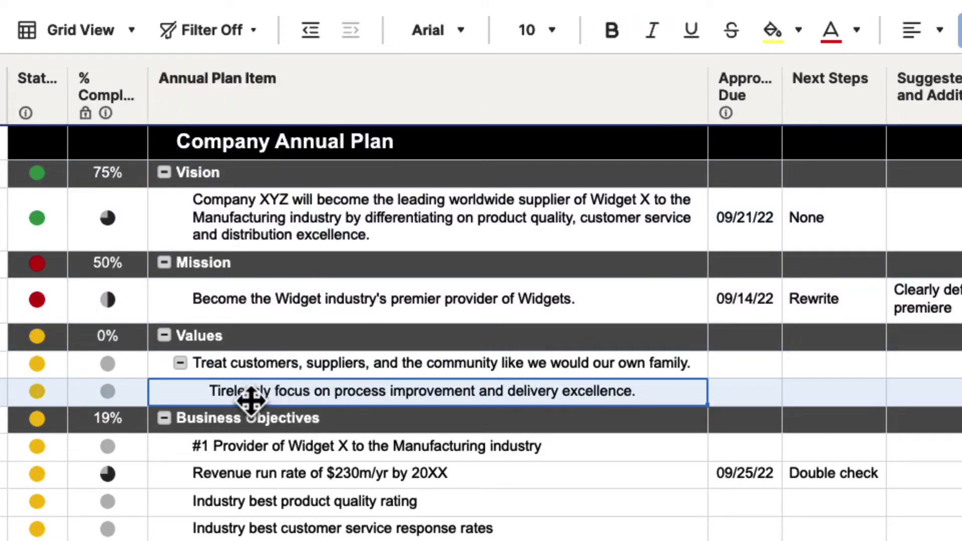
{"action": "left_click", "coordinate": [180, 364]}
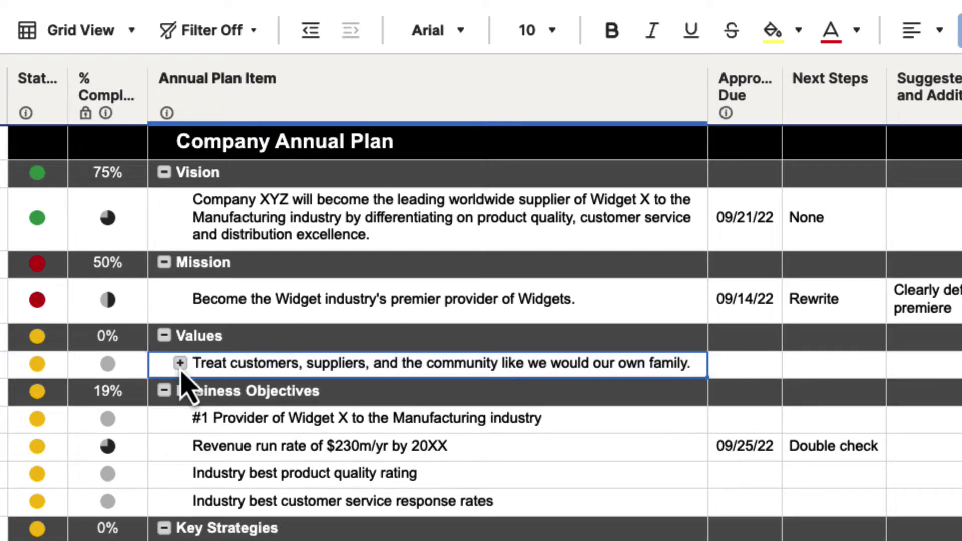
Re-expand Values and outdent the 'Tirelessly focus…' row one level
{"action": "left_click", "coordinate": [164, 336]}
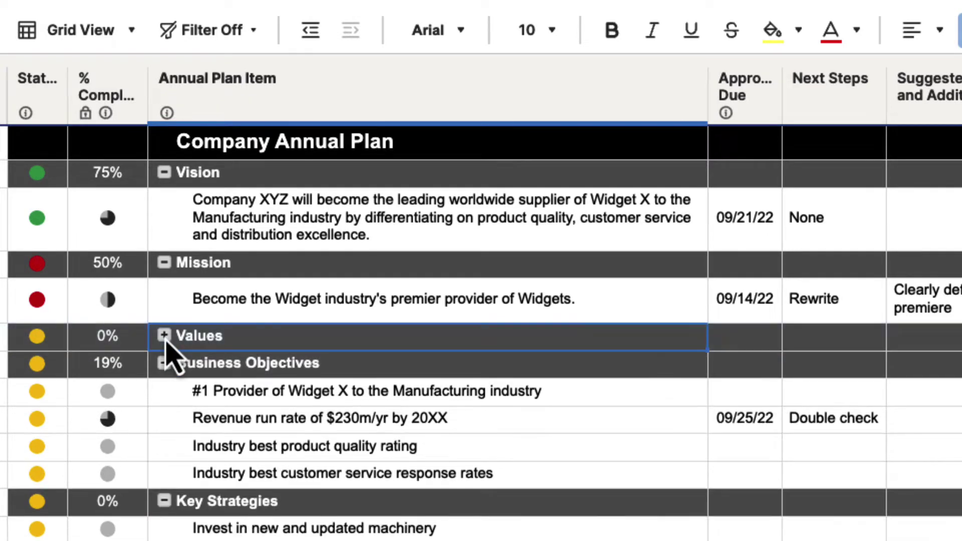
{"action": "left_click", "coordinate": [163, 335]}
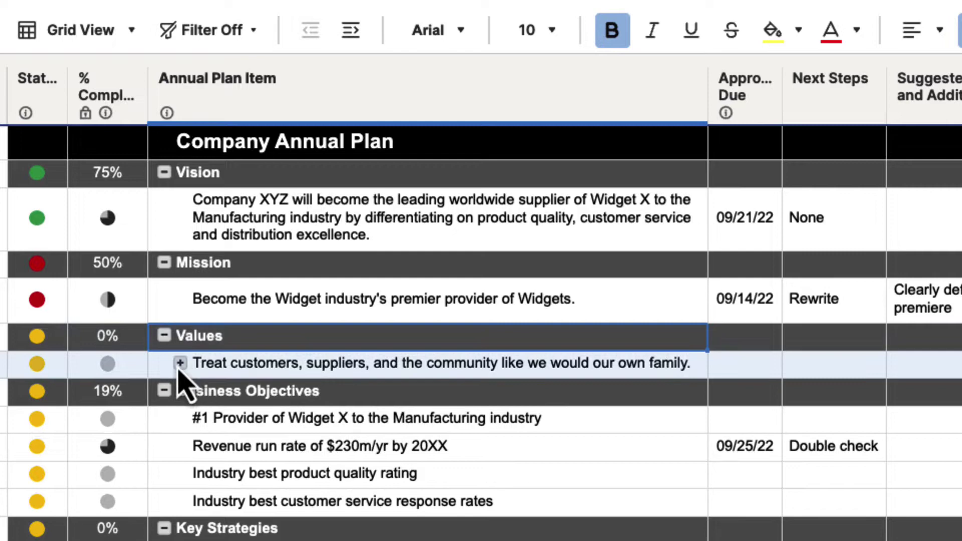
{"action": "left_click", "coordinate": [180, 363]}
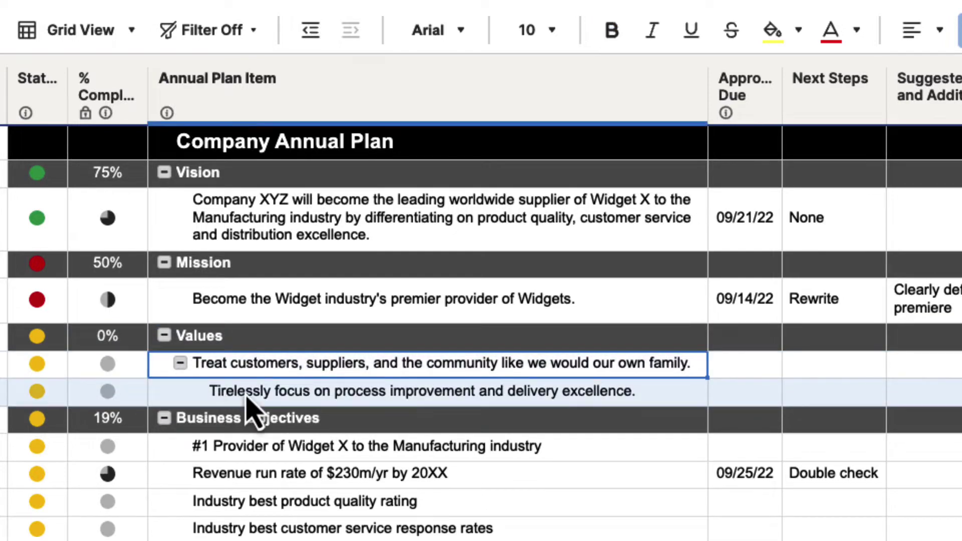
{"action": "left_click", "coordinate": [246, 397]}
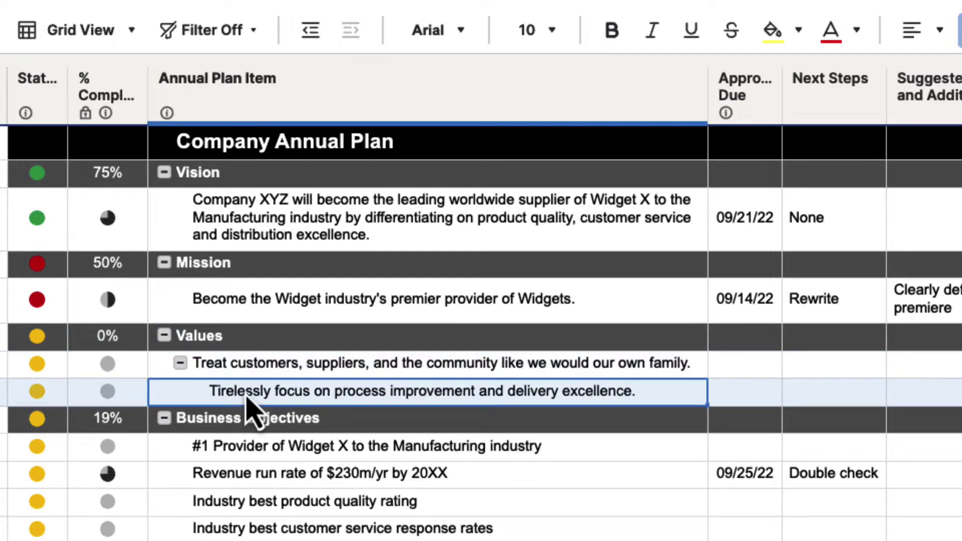
{"action": "left_click", "coordinate": [314, 43]}
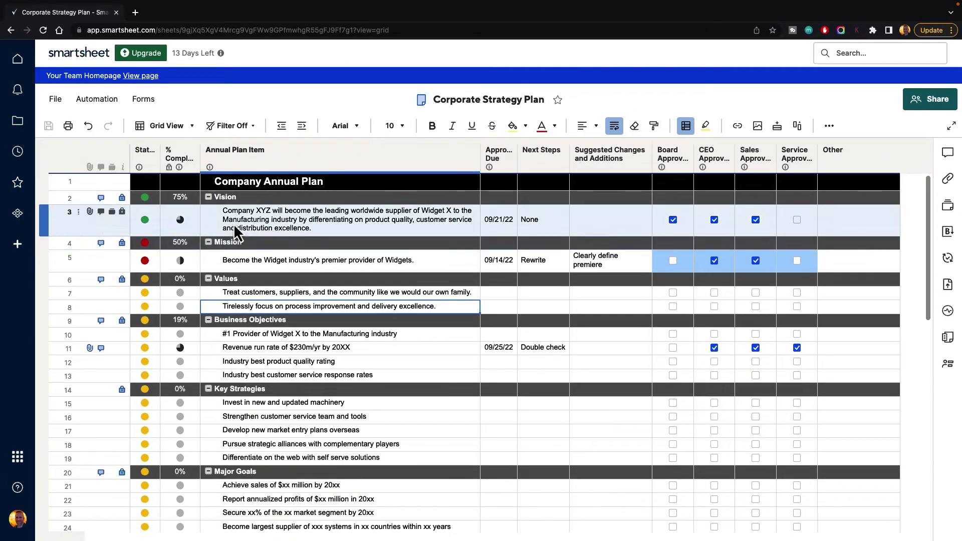
Insert a blank row above Vision and enter 'All' in its Annual Plan Item cell
{"action": "left_click", "coordinate": [77, 199]}
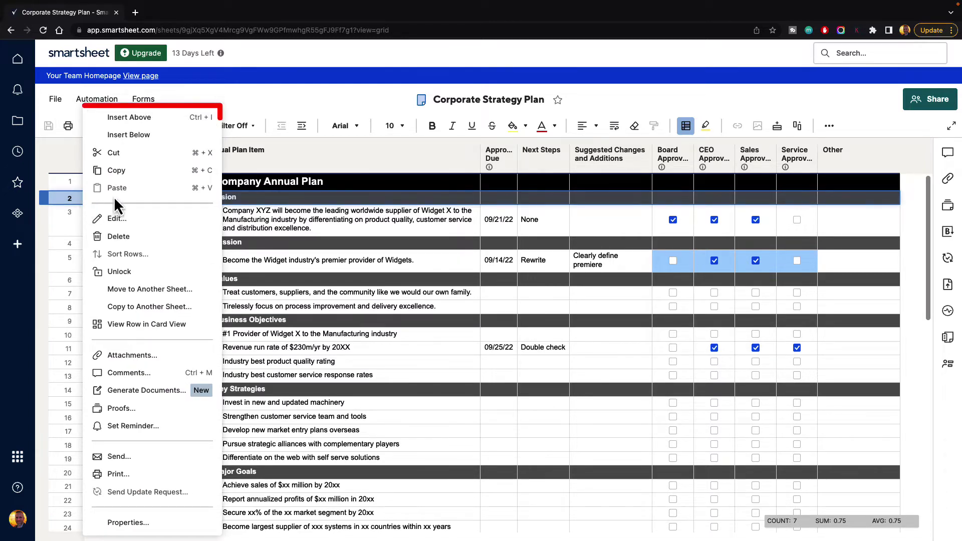
{"action": "left_click", "coordinate": [140, 120]}
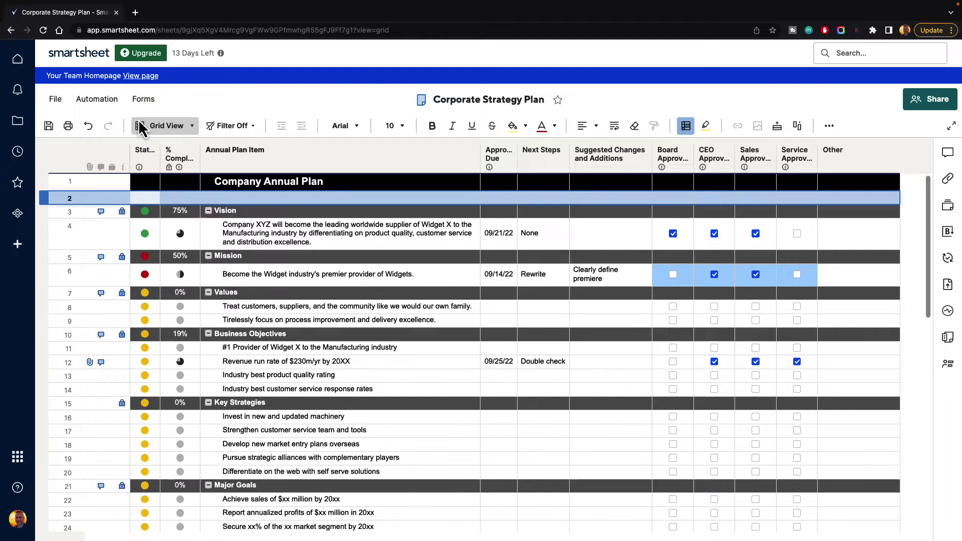
{"action": "left_click", "coordinate": [225, 198]}
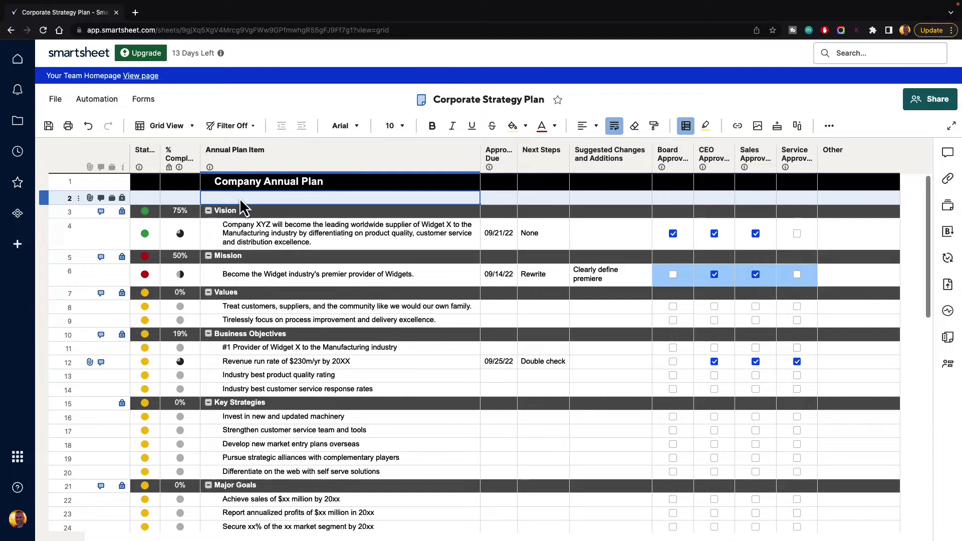
{"action": "type", "text": "All"}
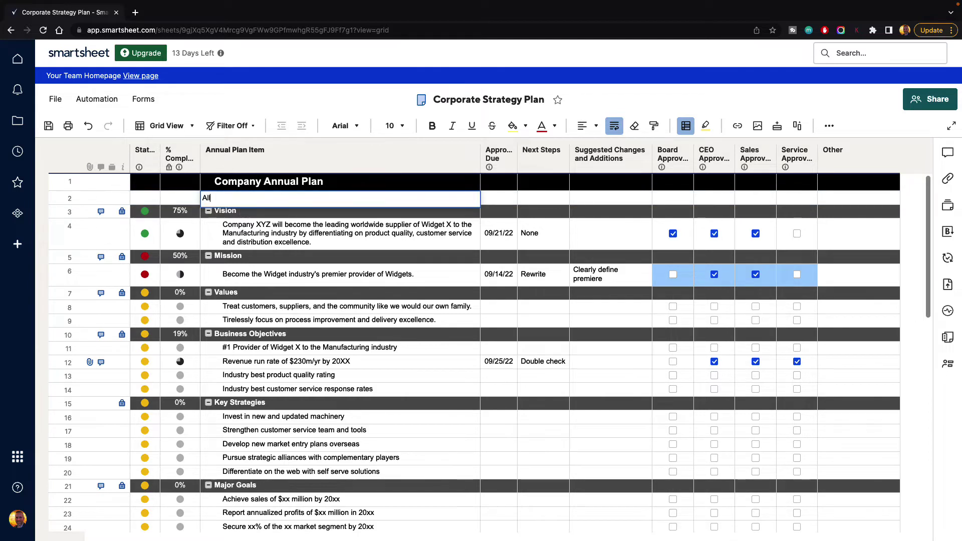
{"action": "key", "text": "Return"}
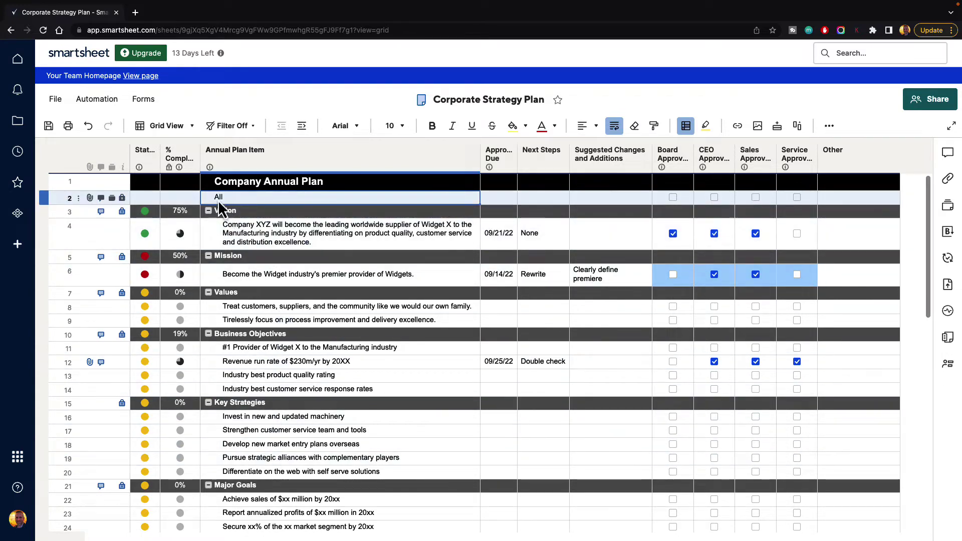
{"action": "left_click", "coordinate": [252, 215]}
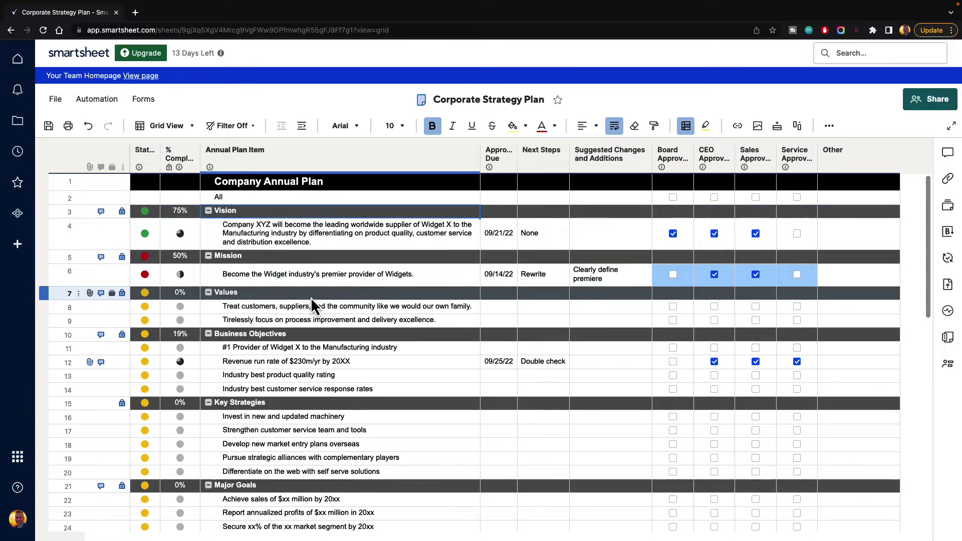
Select rows 3 through 42, from Vision downward, and indent them under the All row
{"action": "scroll", "coordinate": [311, 299], "scroll_direction": "down", "scroll_amount": 10}
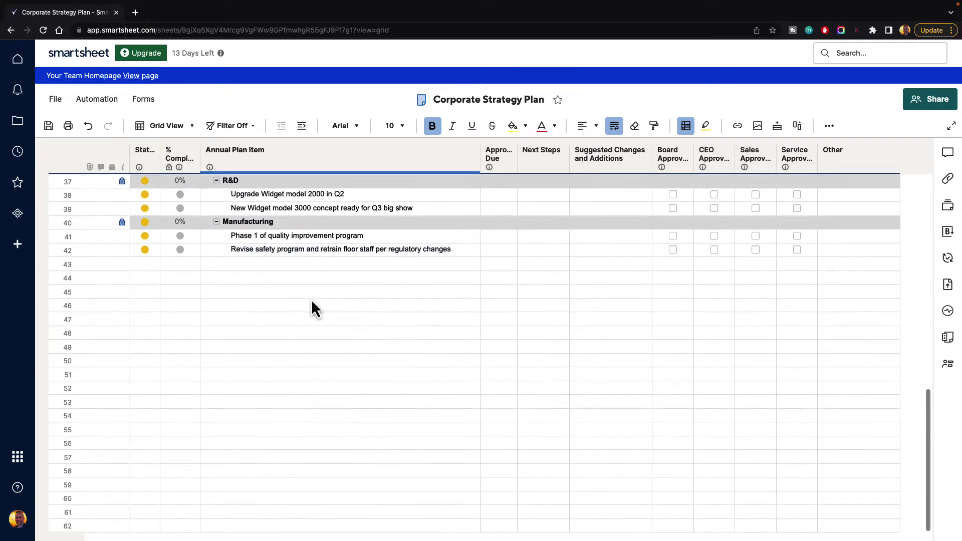
{"action": "scroll", "coordinate": [312, 299], "scroll_direction": "up", "scroll_amount": 1}
{"action": "left_click", "coordinate": [305, 278], "text": "shift"}
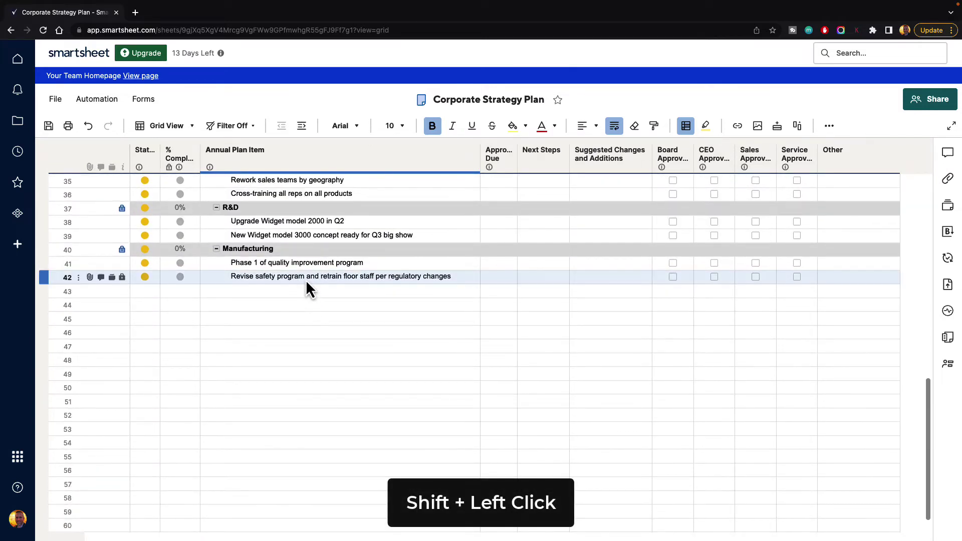
{"action": "left_click", "coordinate": [306, 281], "text": "shift"}
{"action": "scroll", "coordinate": [318, 342], "scroll_direction": "up", "scroll_amount": 4}
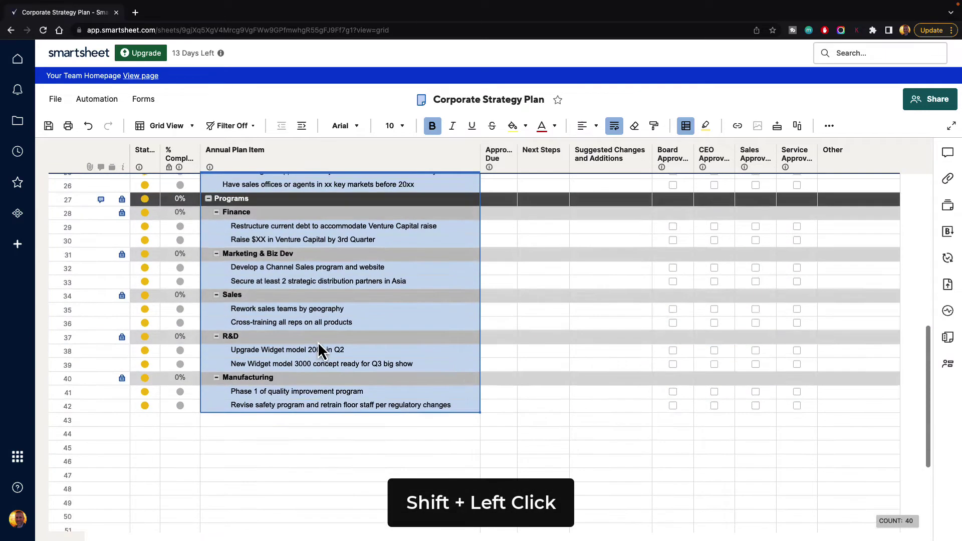
{"action": "scroll", "coordinate": [319, 344], "scroll_direction": "up", "scroll_amount": 10}
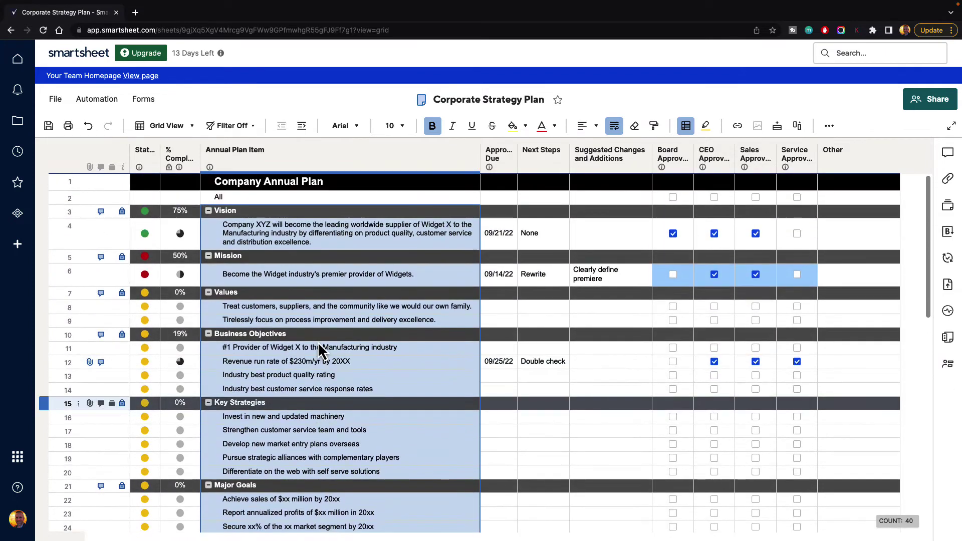
{"action": "left_click", "coordinate": [302, 127]}
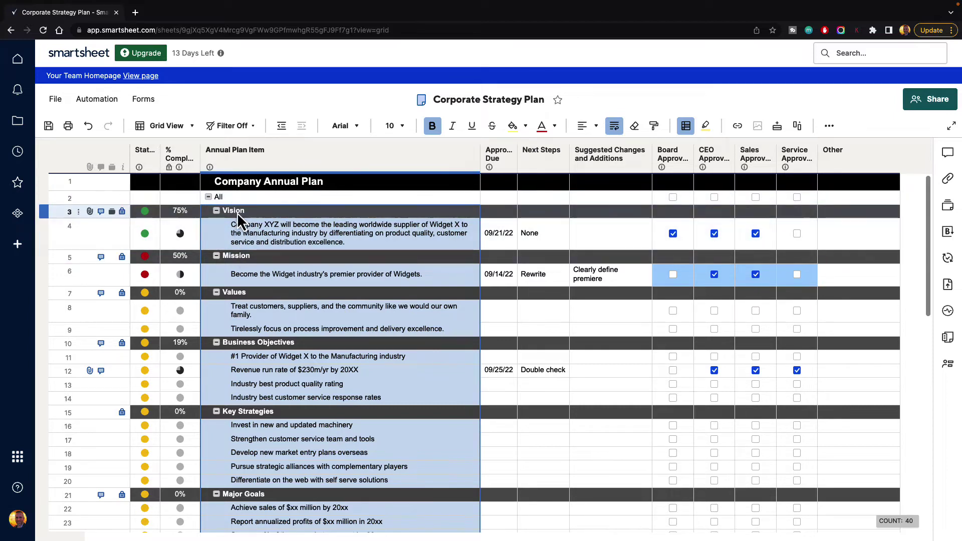
{"action": "scroll", "coordinate": [284, 297], "scroll_direction": "down", "scroll_amount": 3}
{"action": "scroll", "coordinate": [284, 296], "scroll_direction": "up", "scroll_amount": 3}
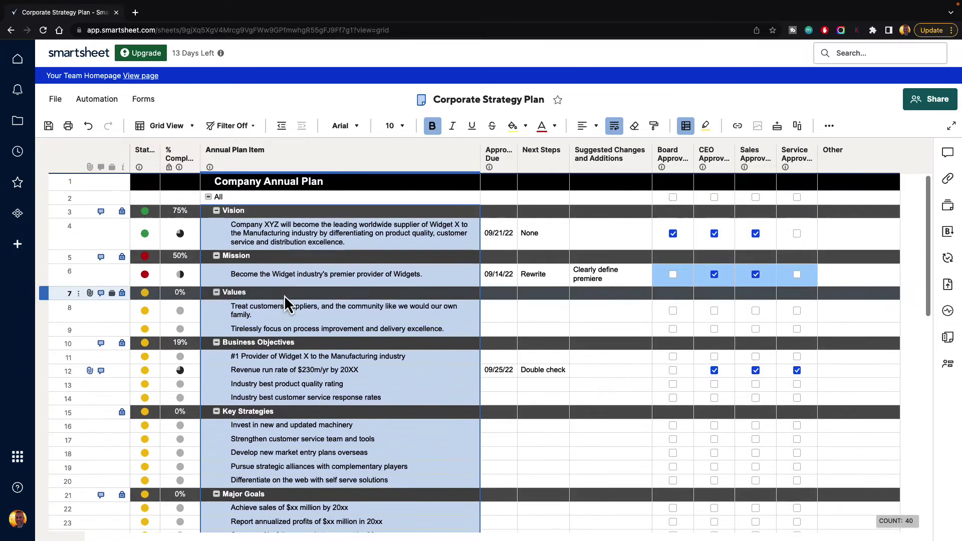
{"action": "left_click", "coordinate": [233, 228]}
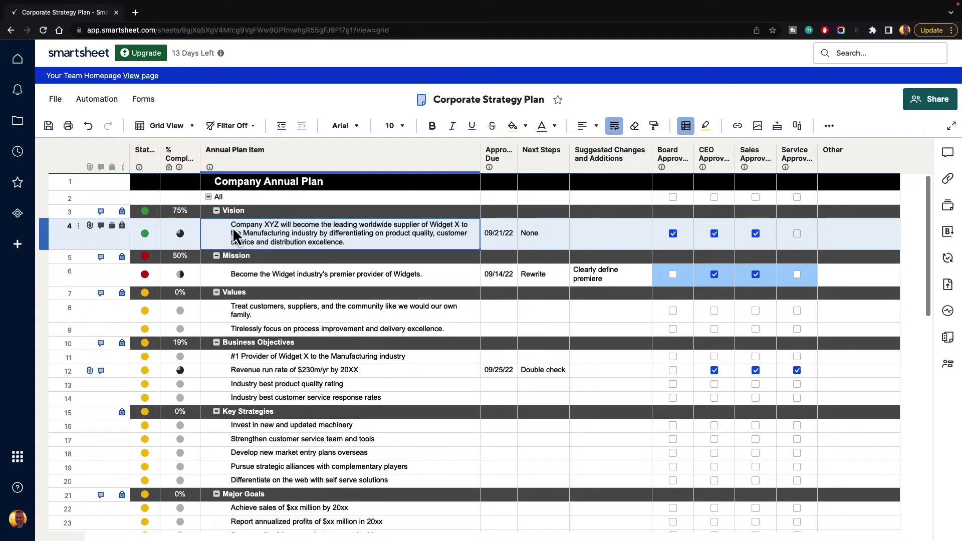
{"action": "left_click", "coordinate": [208, 198]}
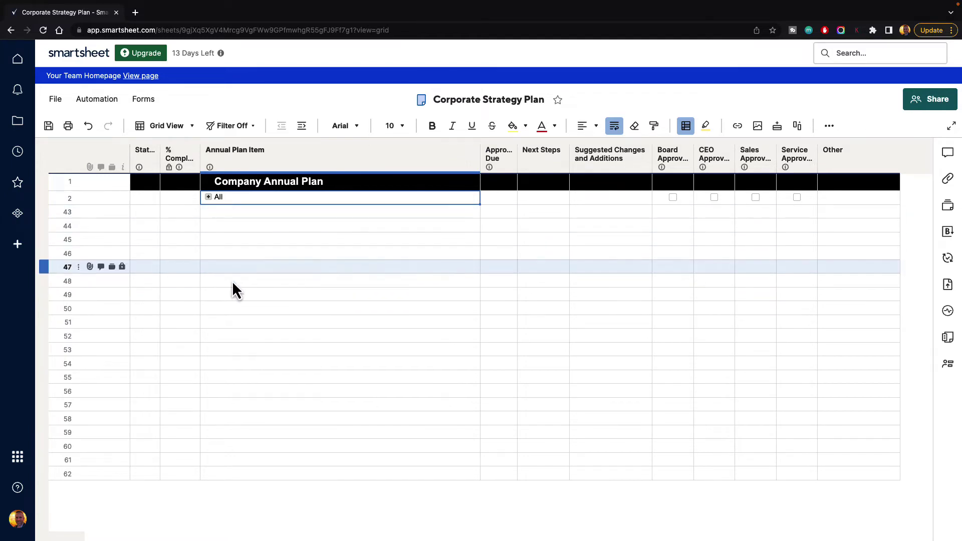
{"action": "left_click", "coordinate": [209, 197]}
{"action": "left_click", "coordinate": [216, 211]}
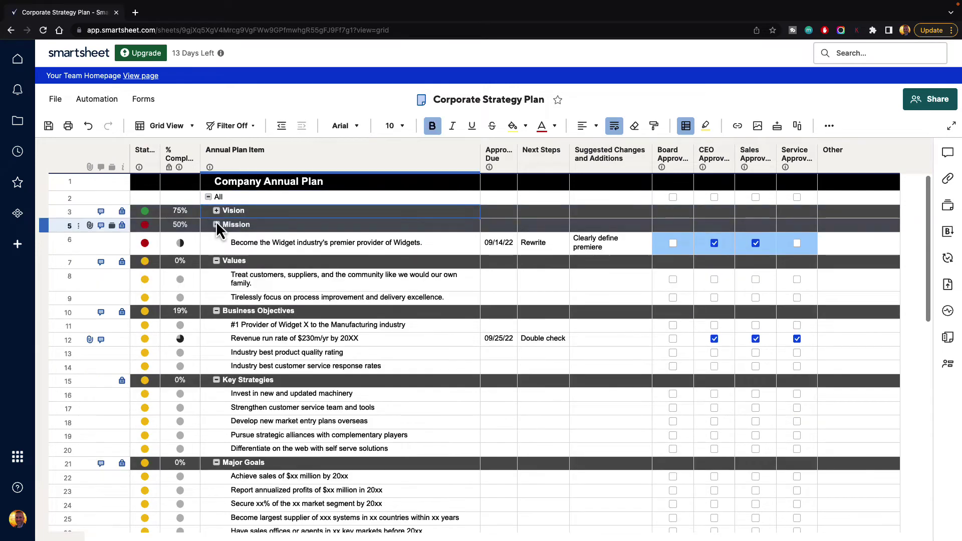
{"action": "left_click", "coordinate": [216, 225]}
{"action": "left_click", "coordinate": [217, 238]}
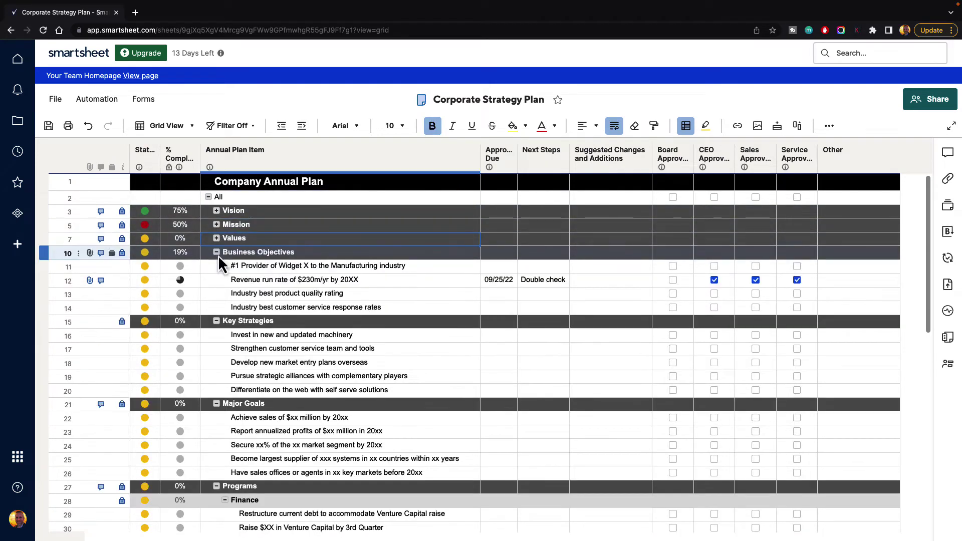
{"action": "left_click", "coordinate": [217, 252]}
{"action": "left_click", "coordinate": [217, 266]}
{"action": "left_click", "coordinate": [217, 279]}
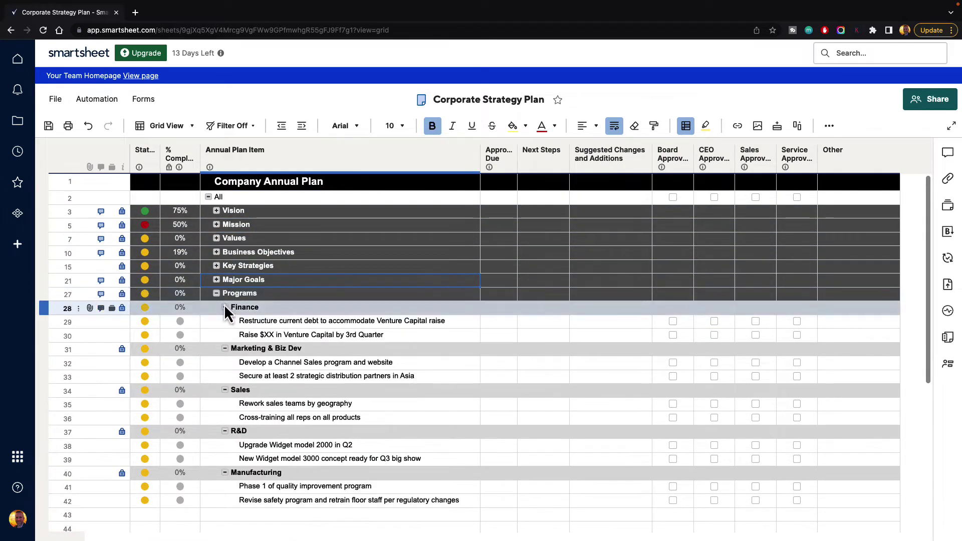
{"action": "left_click", "coordinate": [217, 293]}
{"action": "left_click", "coordinate": [207, 198]}
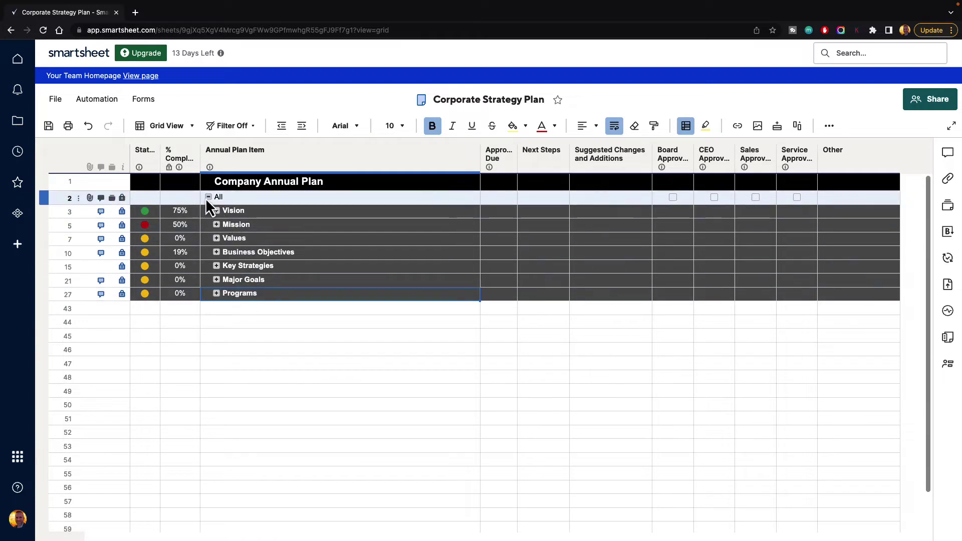
{"action": "left_click", "coordinate": [209, 197]}
{"action": "left_click", "coordinate": [209, 197]}
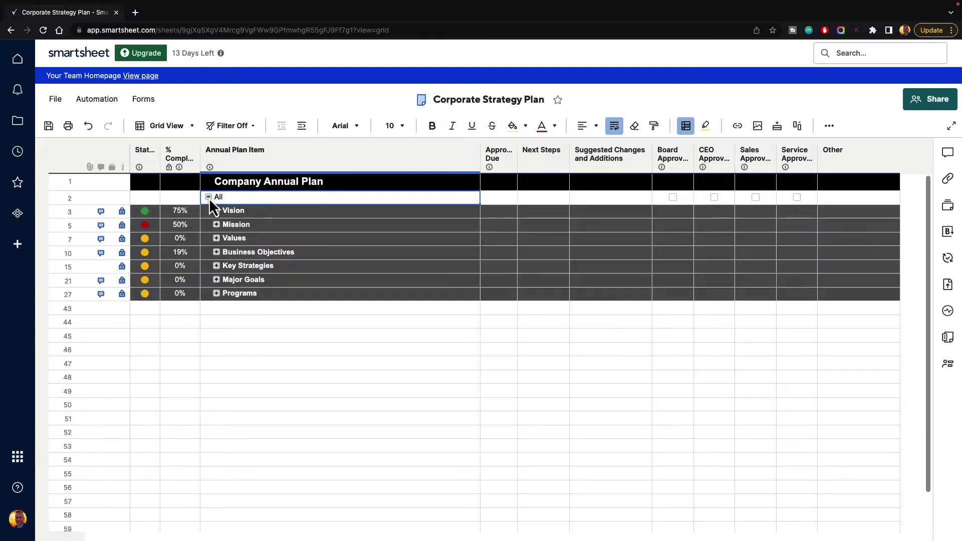
{"action": "left_click", "coordinate": [216, 211]}
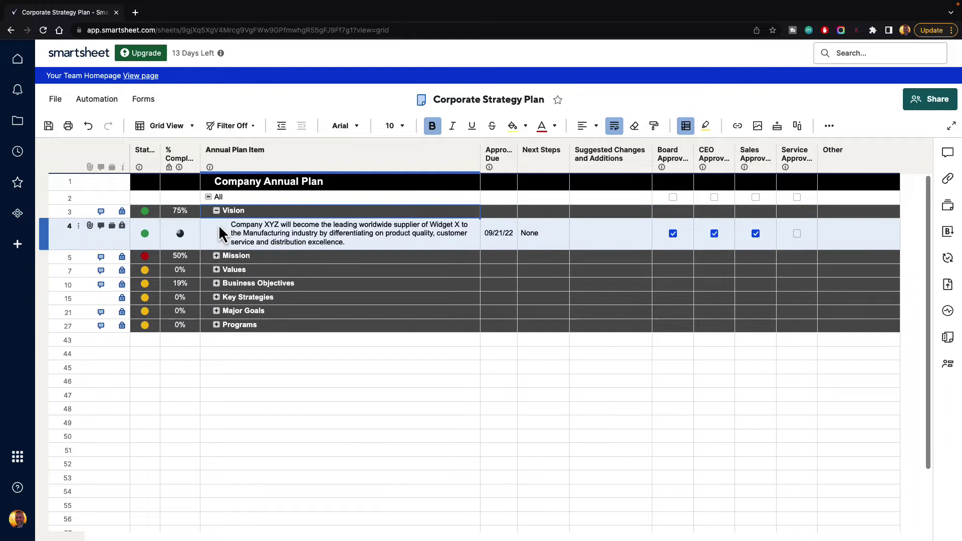
{"action": "left_click", "coordinate": [216, 256]}
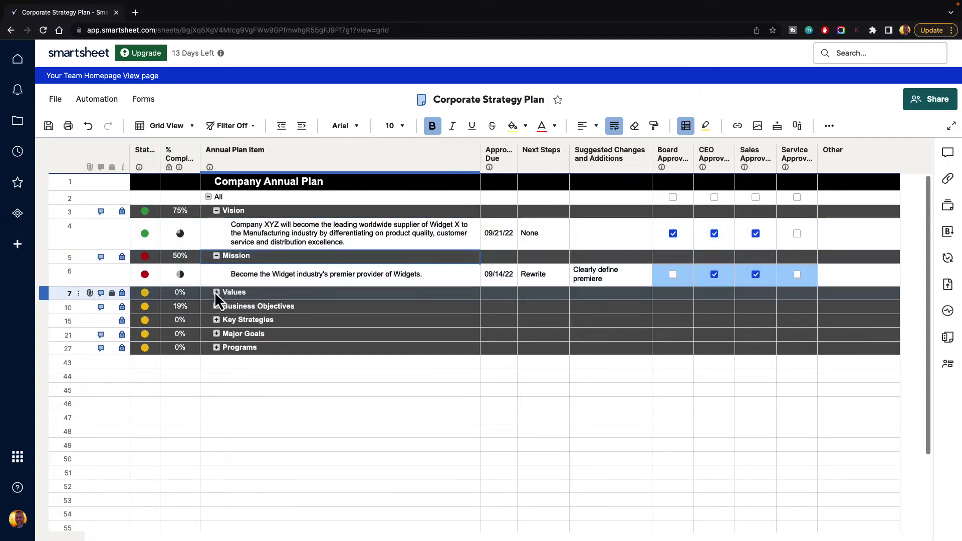
{"action": "left_click", "coordinate": [216, 292]}
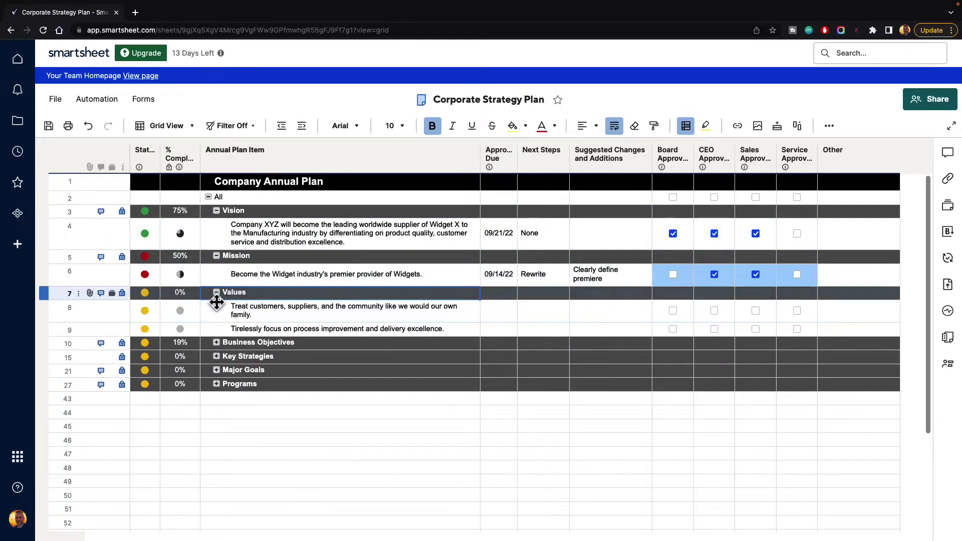
{"action": "left_click", "coordinate": [217, 343]}
{"action": "left_click", "coordinate": [217, 411]}
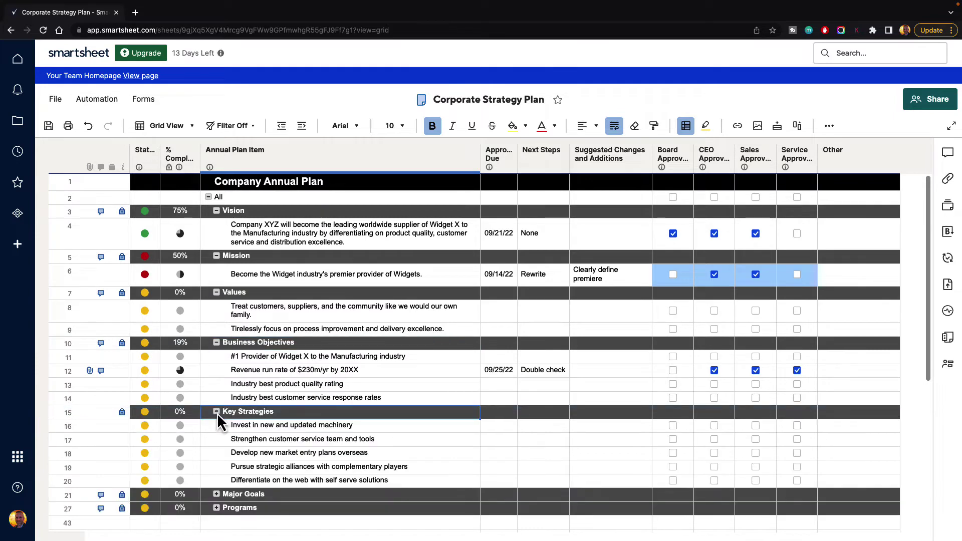
{"action": "left_click", "coordinate": [217, 495]}
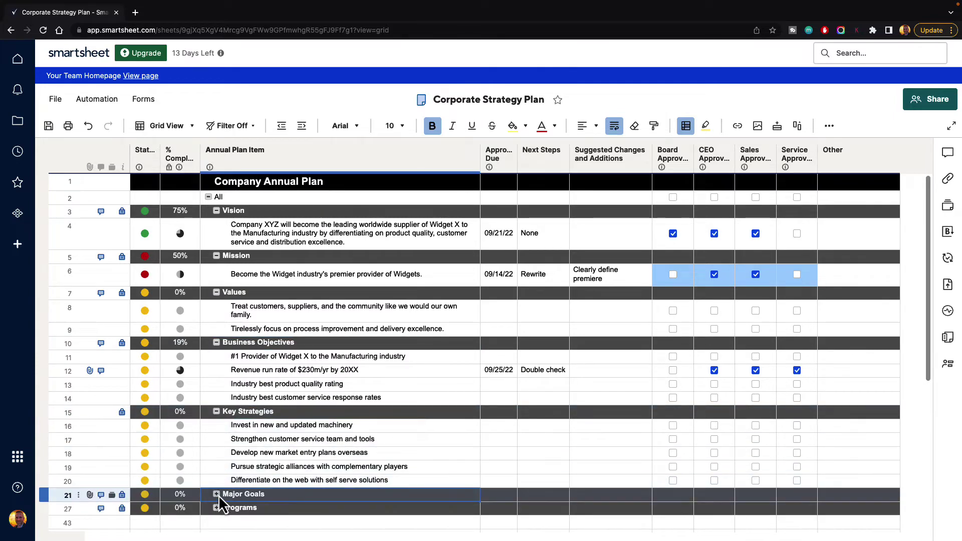
{"action": "left_click", "coordinate": [216, 494]}
{"action": "scroll", "coordinate": [224, 474], "scroll_direction": "down", "scroll_amount": 4}
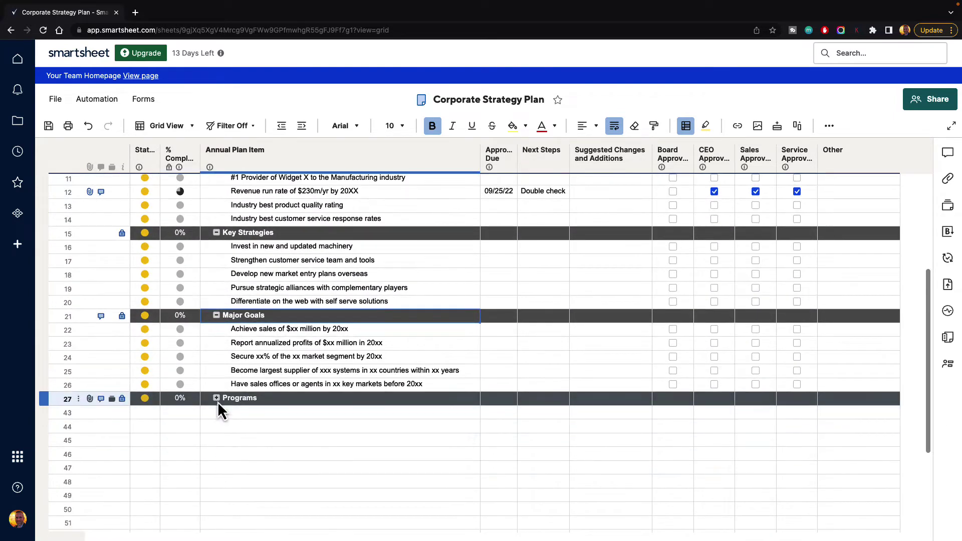
{"action": "left_click", "coordinate": [216, 398]}
{"action": "scroll", "coordinate": [303, 346], "scroll_direction": "up", "scroll_amount": 5}
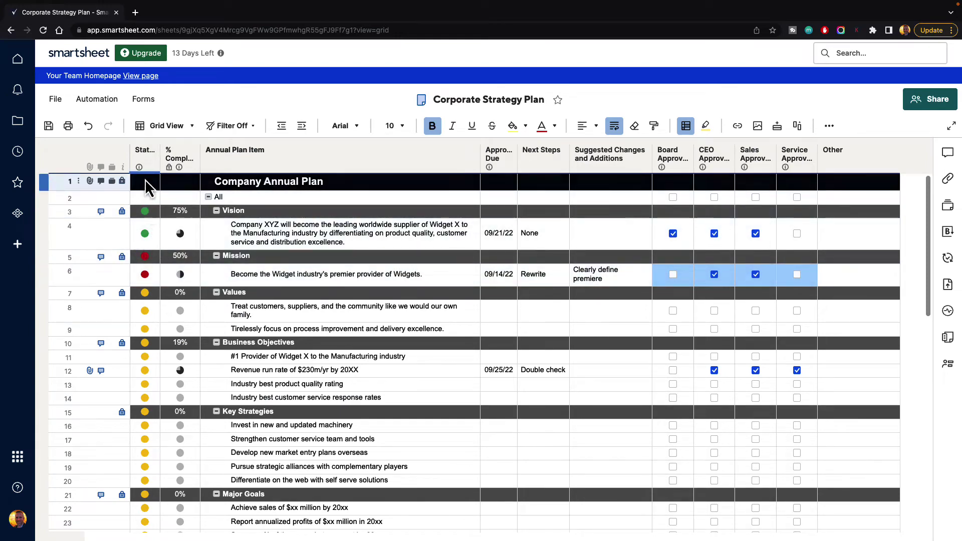
Start a new filter from the Status column menu, using Status as the field
{"action": "scroll", "coordinate": [150, 336], "scroll_direction": "down", "scroll_amount": 1}
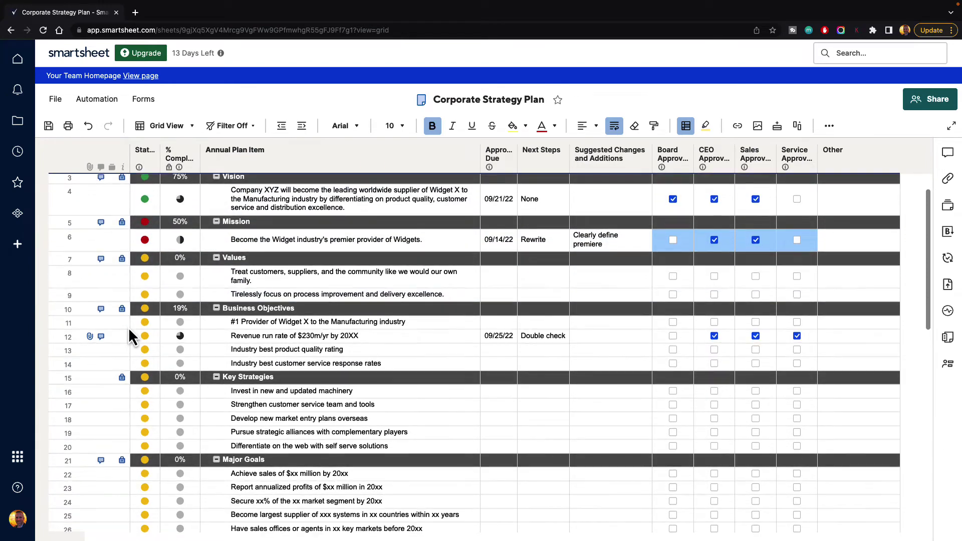
{"action": "scroll", "coordinate": [131, 321], "scroll_direction": "up", "scroll_amount": 1}
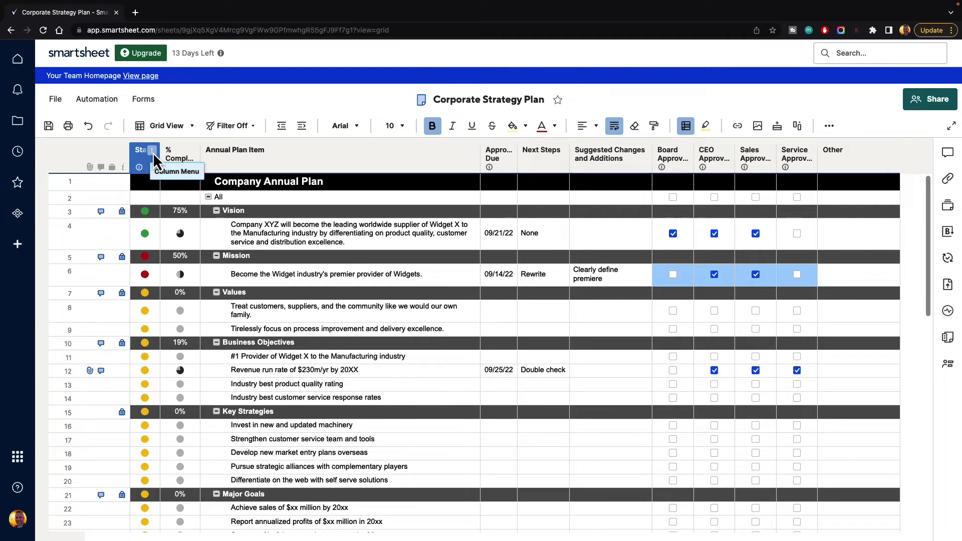
{"action": "left_click", "coordinate": [152, 150]}
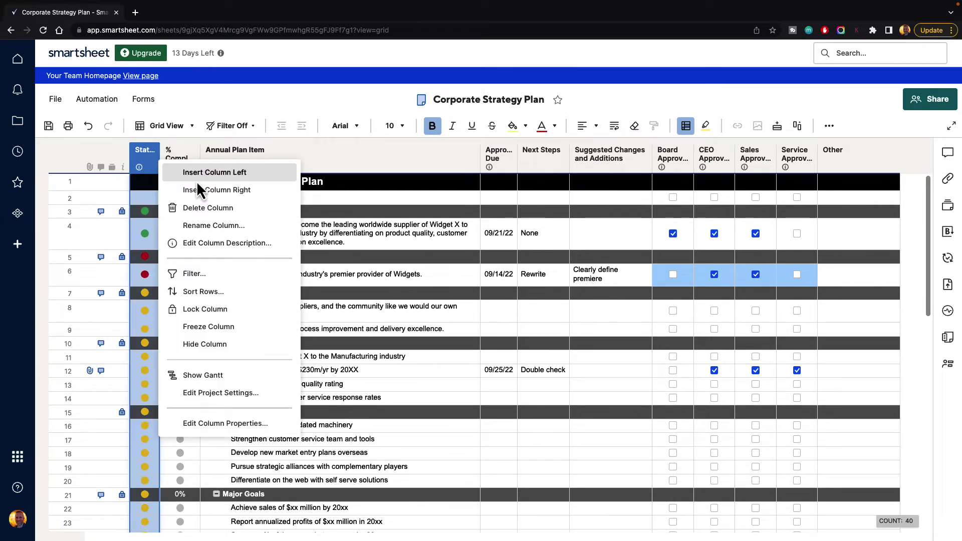
{"action": "left_click", "coordinate": [219, 277]}
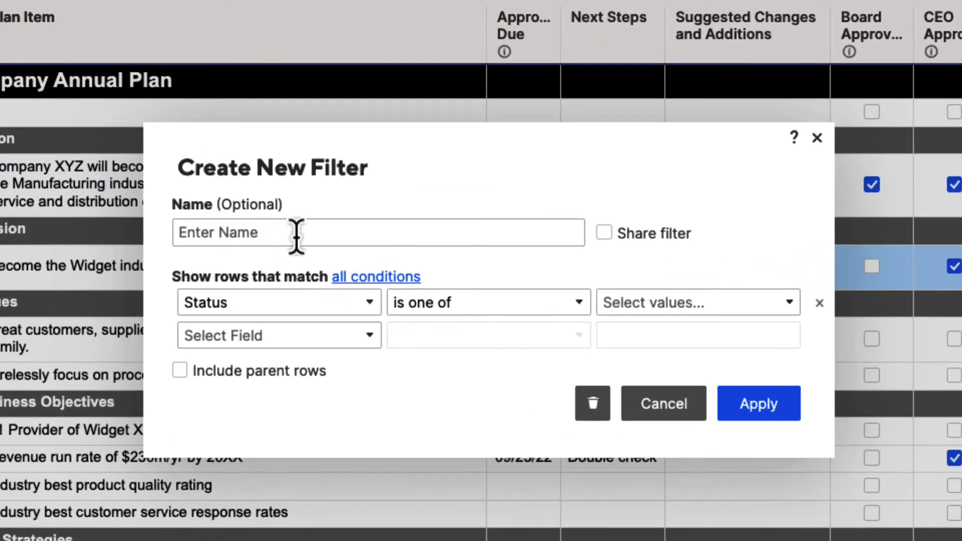
{"action": "left_click", "coordinate": [297, 236]}
{"action": "left_click", "coordinate": [326, 302]}
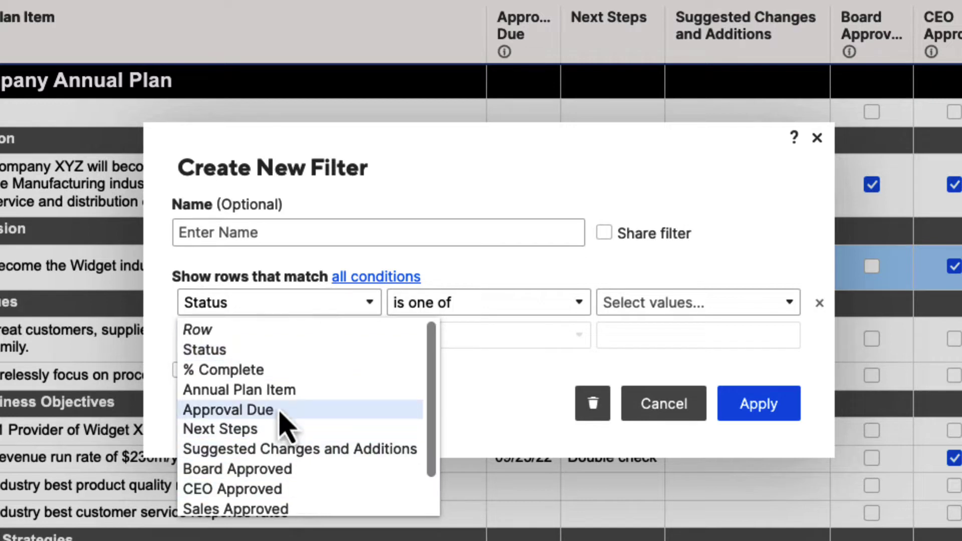
{"action": "left_click", "coordinate": [242, 358]}
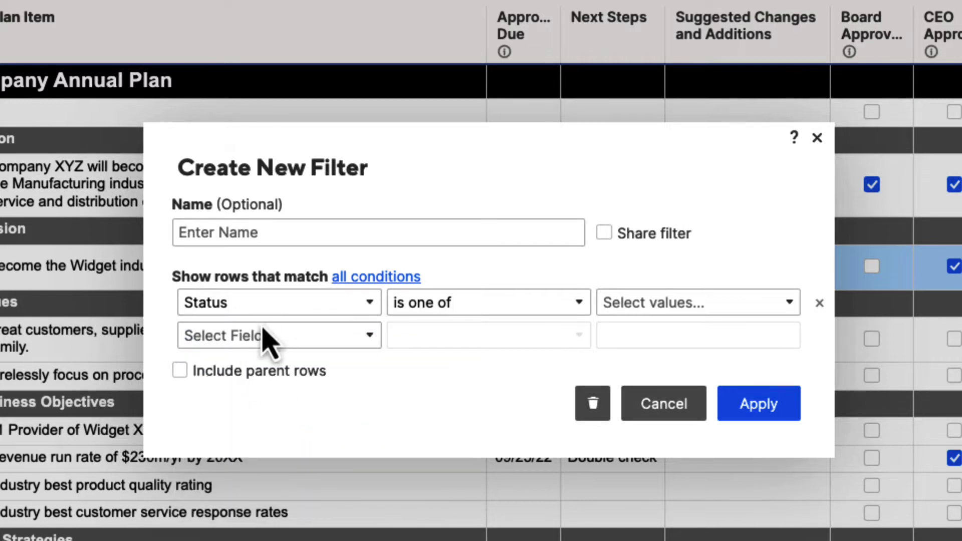
Set the condition to Status is one of Yellow and apply the filter
{"action": "left_click", "coordinate": [510, 305]}
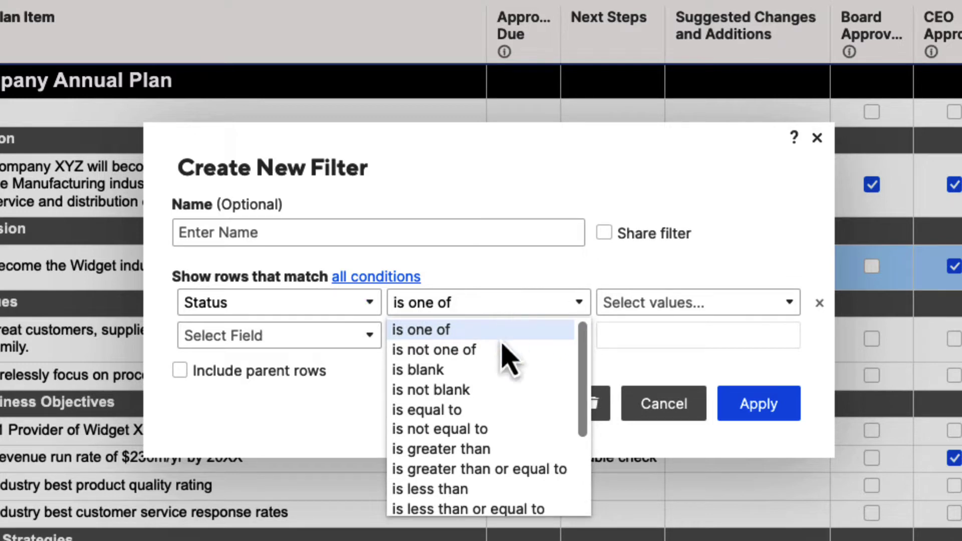
{"action": "left_click", "coordinate": [469, 302]}
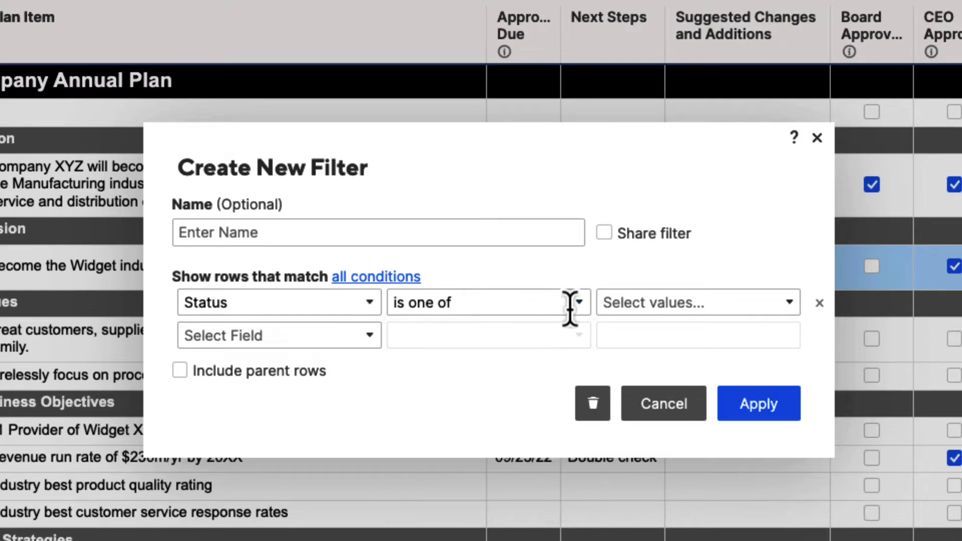
{"action": "left_click", "coordinate": [788, 305]}
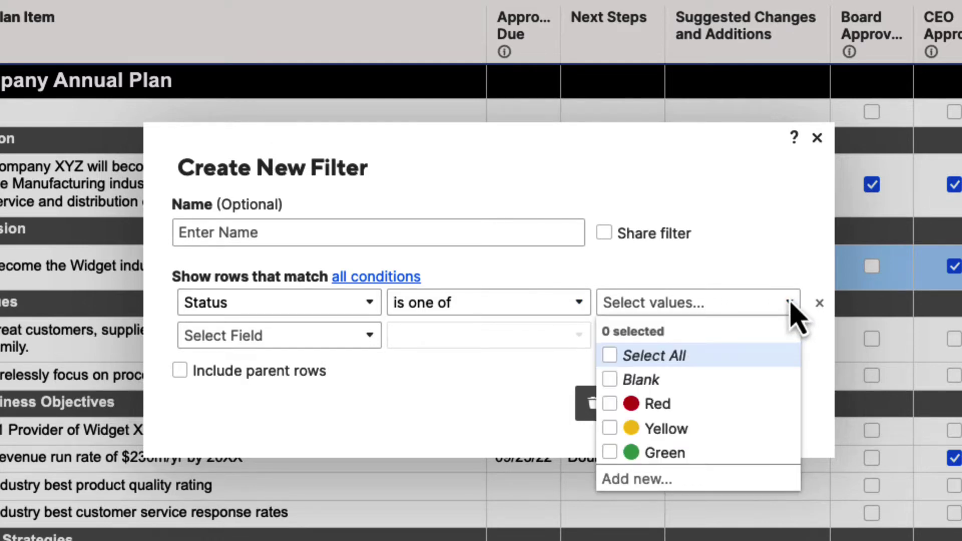
{"action": "left_click", "coordinate": [610, 434]}
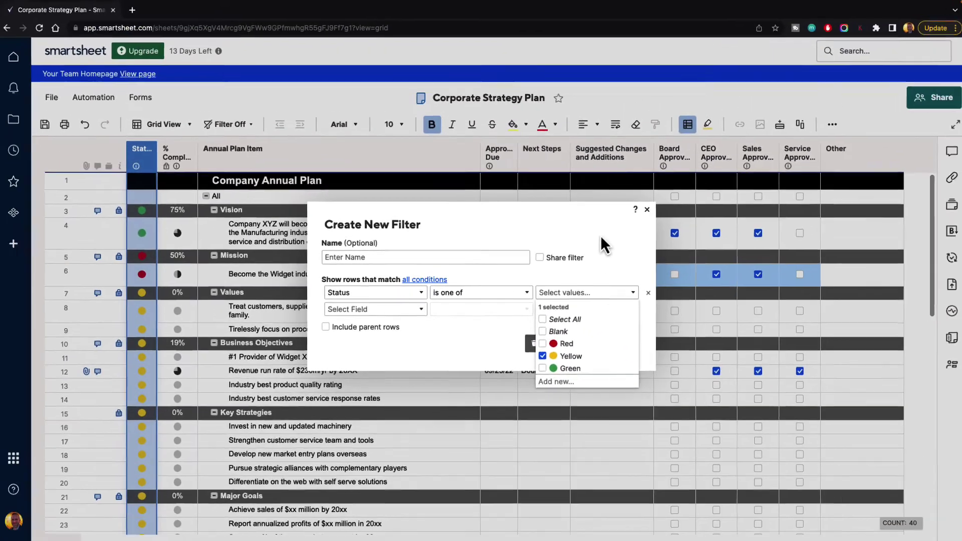
{"action": "left_click", "coordinate": [727, 188]}
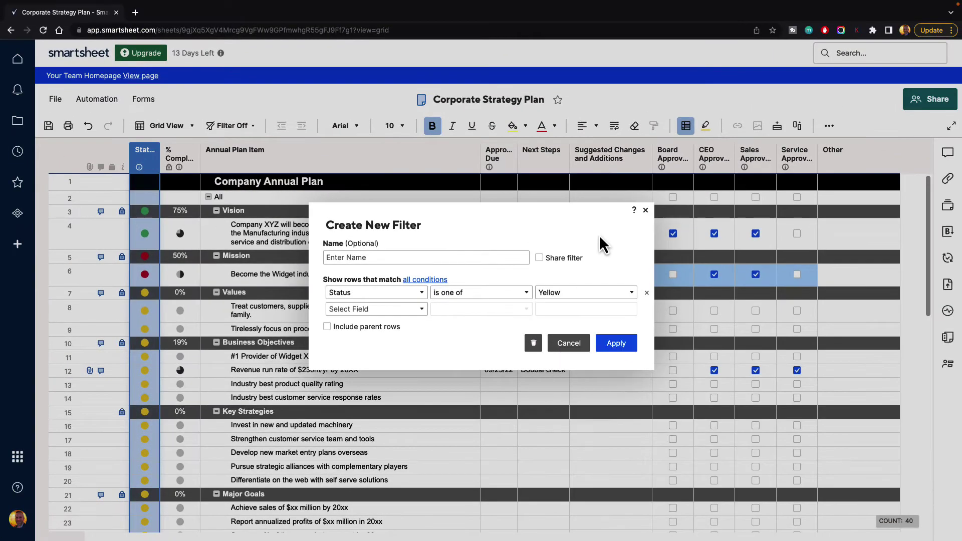
{"action": "left_click", "coordinate": [621, 349]}
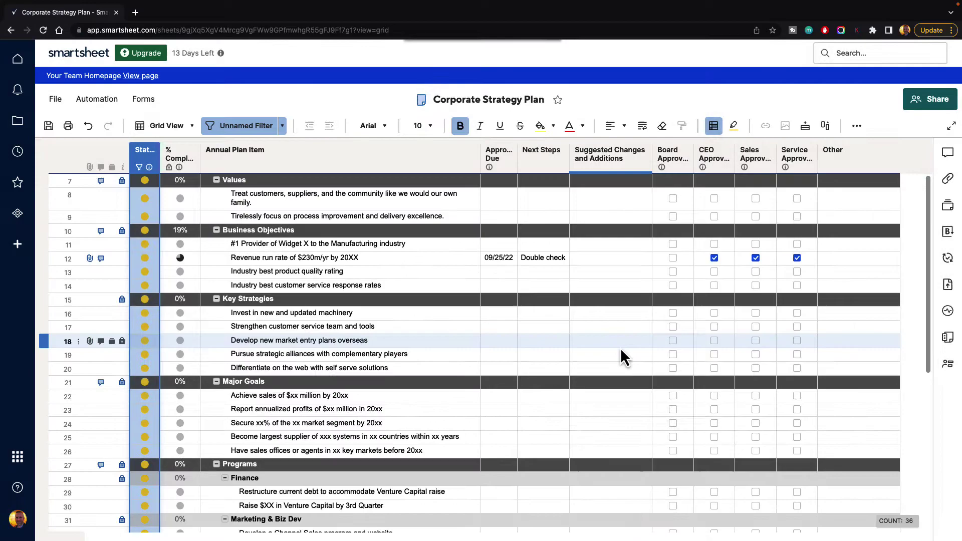
Confirm the Yellow filter, then reopen it from the Status column menu and delete it
{"action": "left_click", "coordinate": [417, 288]}
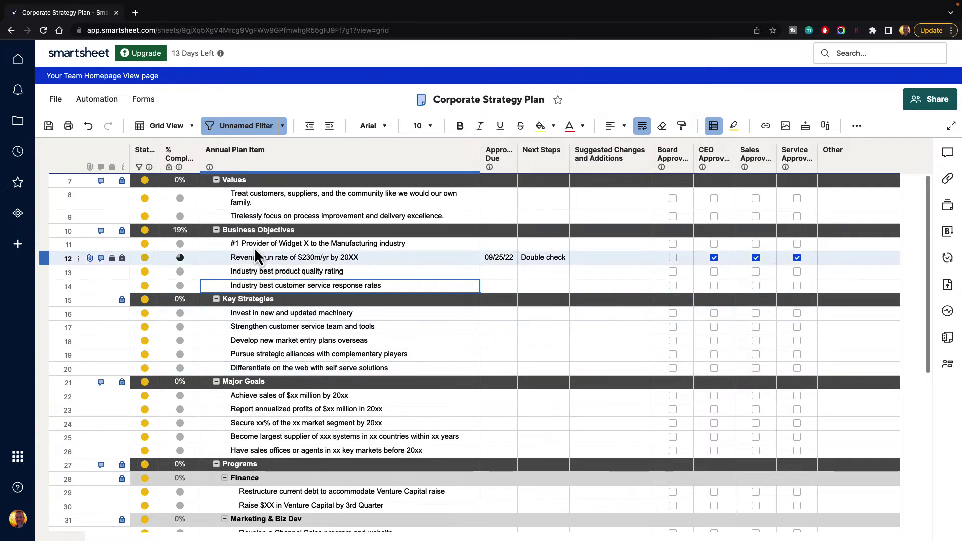
{"action": "left_click", "coordinate": [151, 151]}
{"action": "left_click", "coordinate": [205, 275]}
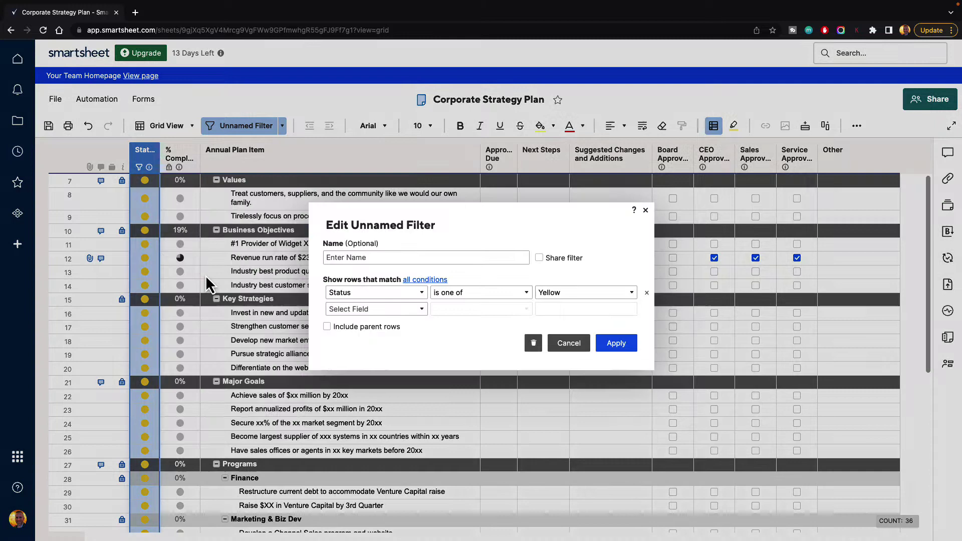
{"action": "left_click", "coordinate": [534, 345]}
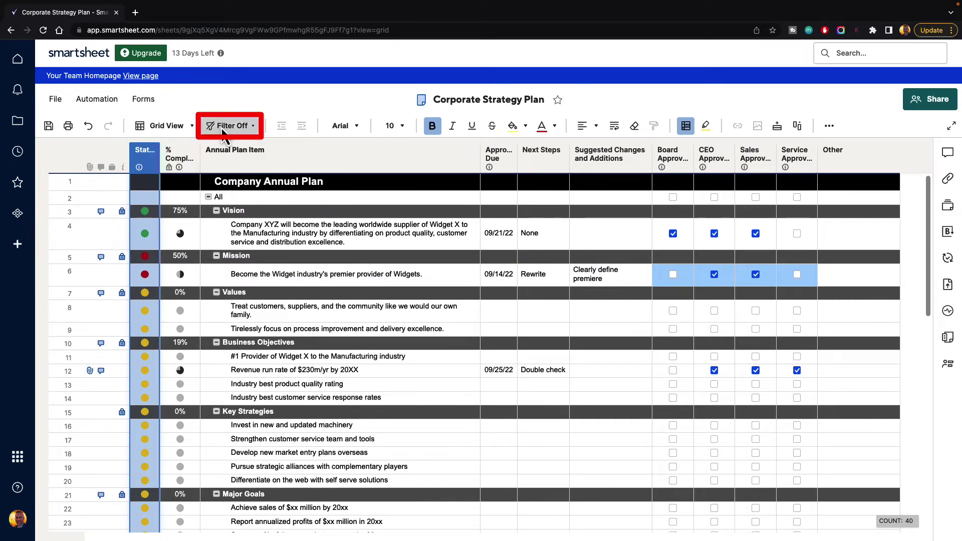
Create and apply a new filter where Status is one of Red or Yellow
{"action": "left_click", "coordinate": [253, 127]}
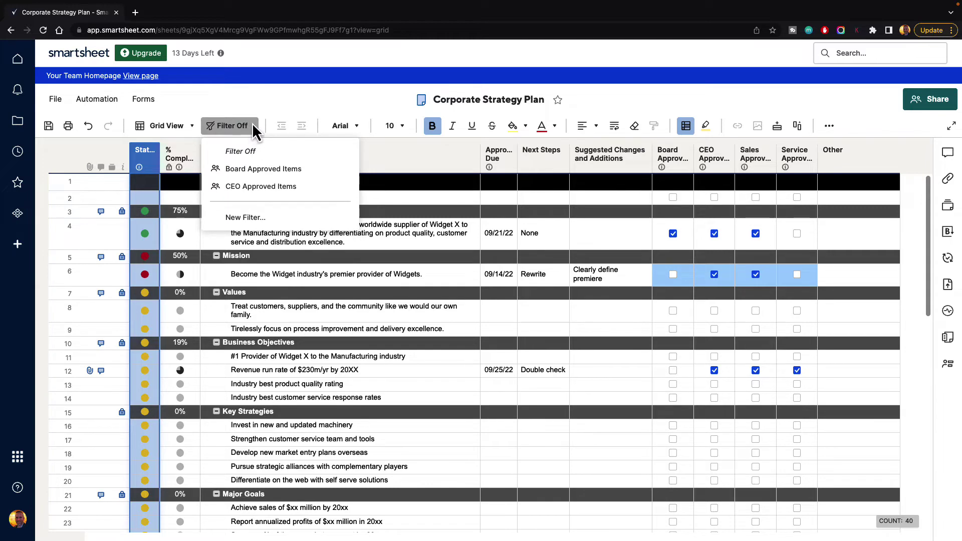
{"action": "left_click", "coordinate": [256, 221]}
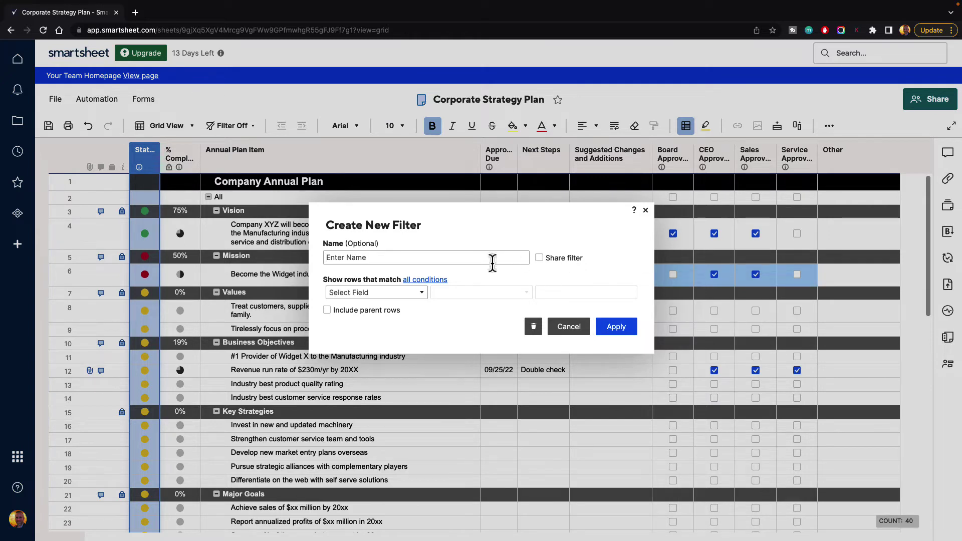
{"action": "left_click", "coordinate": [420, 294]}
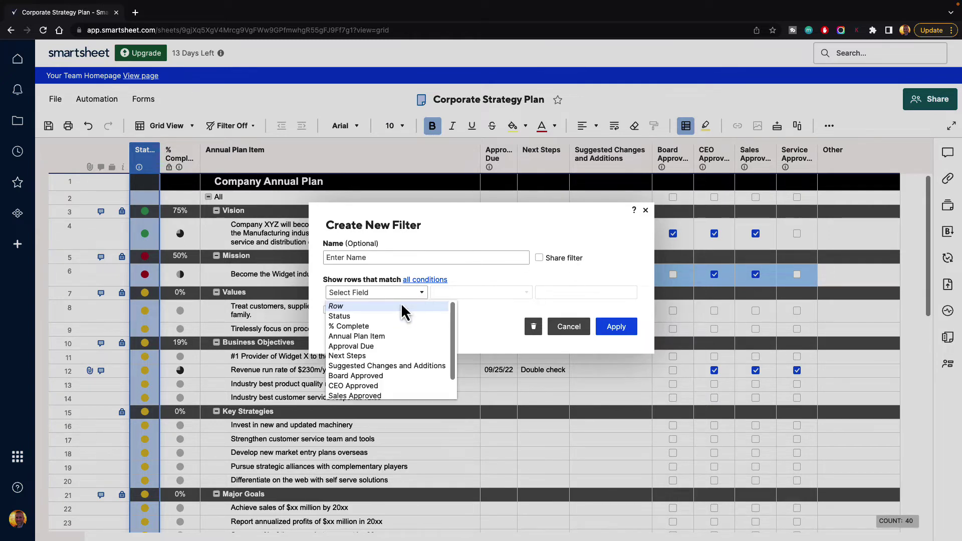
{"action": "left_click", "coordinate": [380, 316]}
{"action": "left_click", "coordinate": [562, 293]}
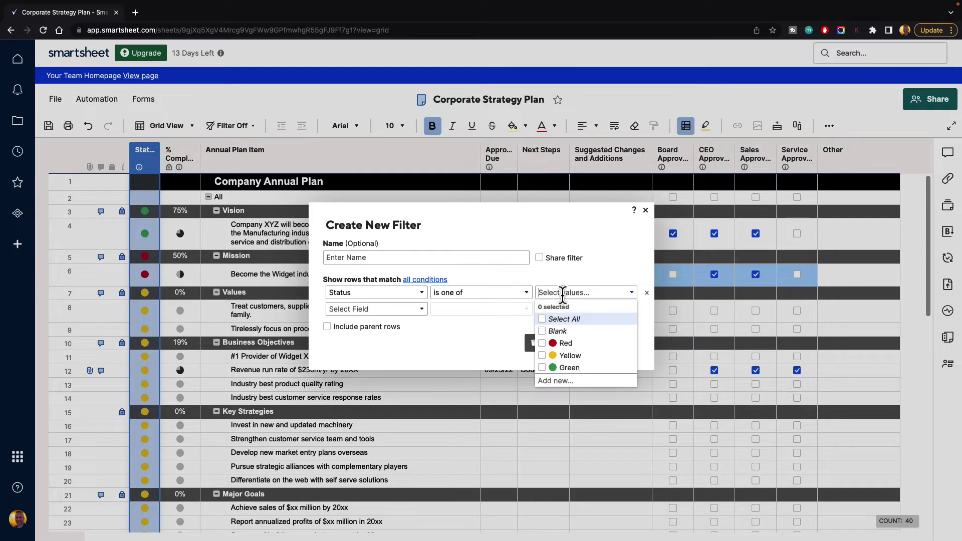
{"action": "left_click", "coordinate": [543, 344]}
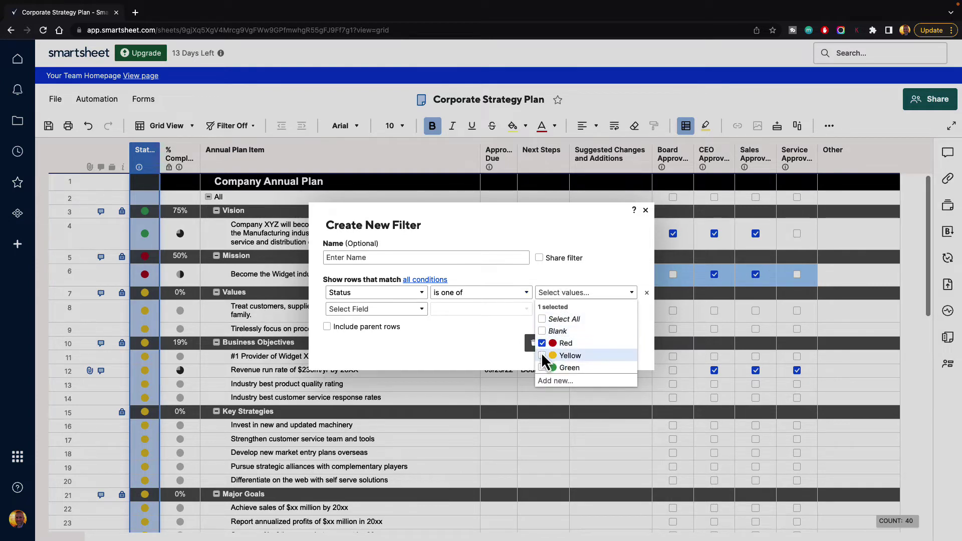
{"action": "left_click", "coordinate": [542, 355]}
{"action": "left_click", "coordinate": [486, 336]}
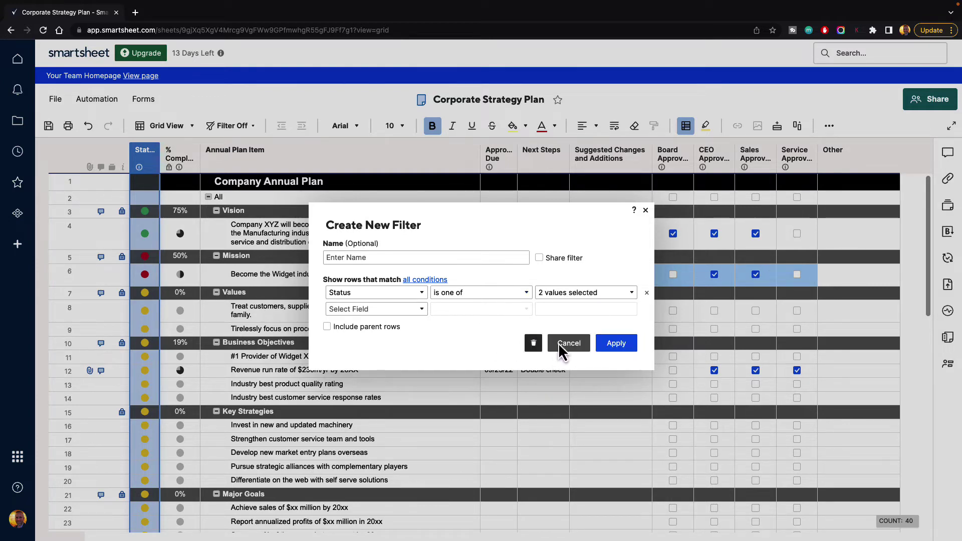
{"action": "left_click", "coordinate": [616, 343]}
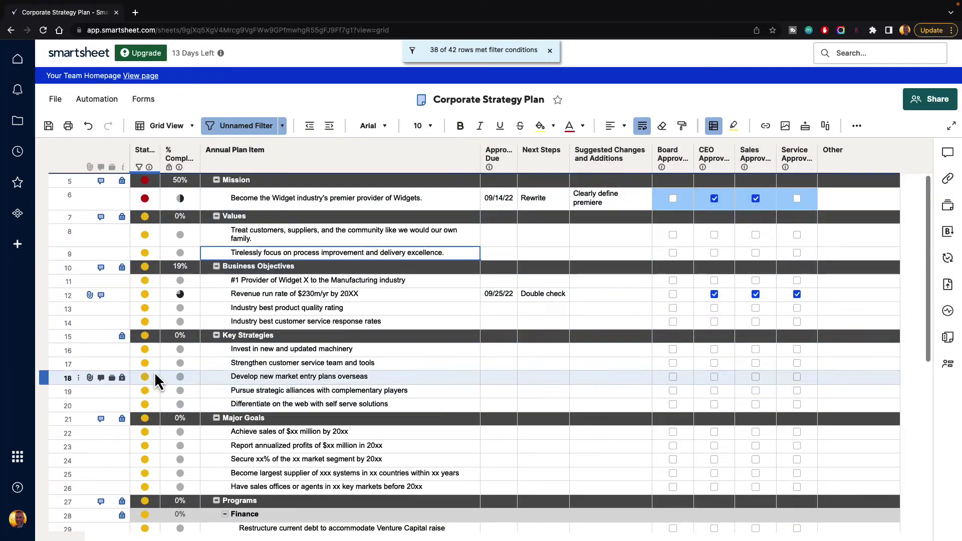
Toggle the Red/Yellow filter on and off several times, ending on Filter Off, then open and close the filter list
{"action": "scroll", "coordinate": [153, 285], "scroll_direction": "down", "scroll_amount": 3}
{"action": "scroll", "coordinate": [153, 285], "scroll_direction": "up", "scroll_amount": 3}
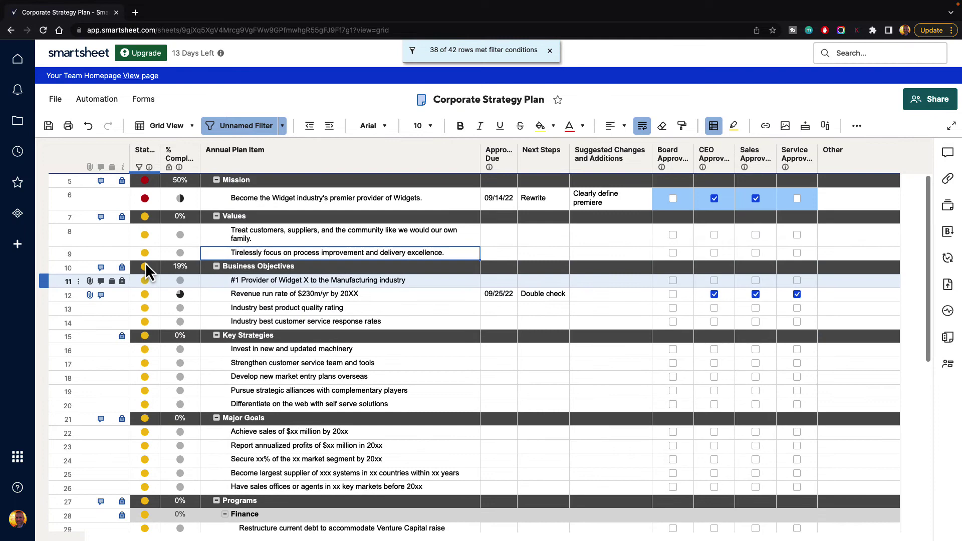
{"action": "left_click", "coordinate": [254, 130]}
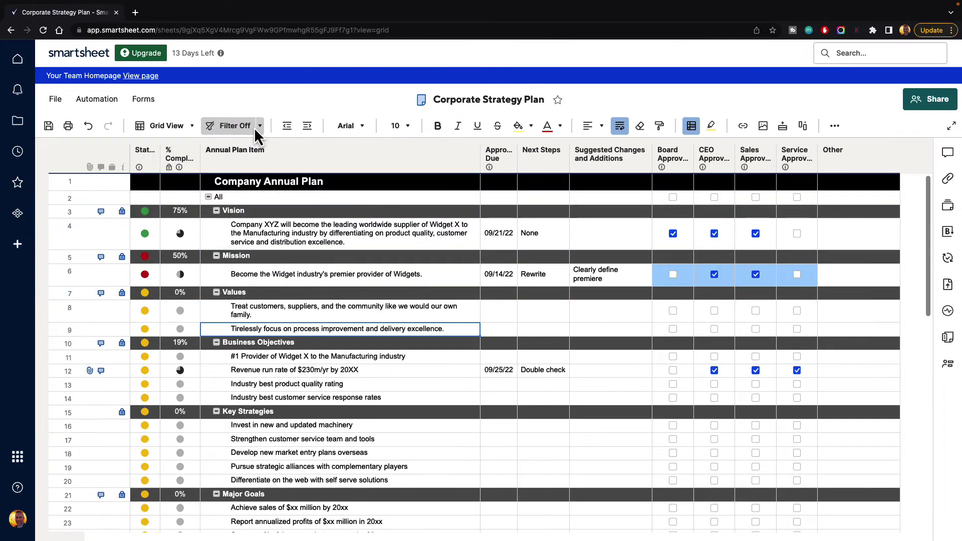
{"action": "left_click", "coordinate": [235, 125]}
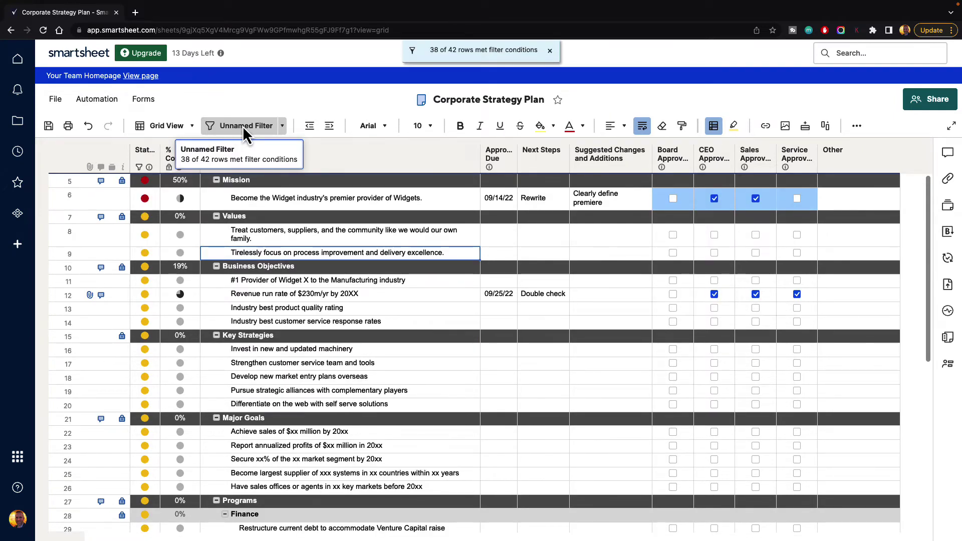
{"action": "left_click", "coordinate": [242, 125]}
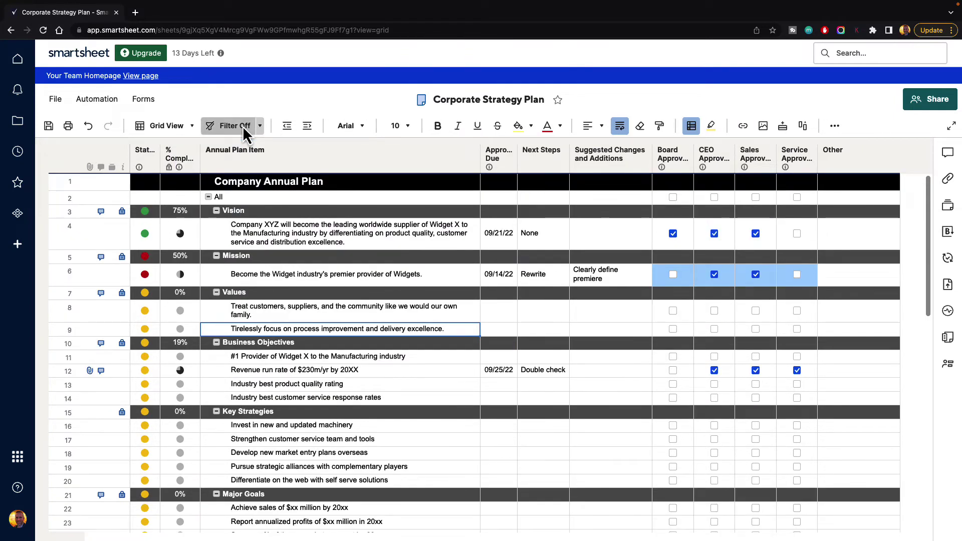
{"action": "left_click", "coordinate": [242, 125]}
{"action": "left_click", "coordinate": [244, 129]}
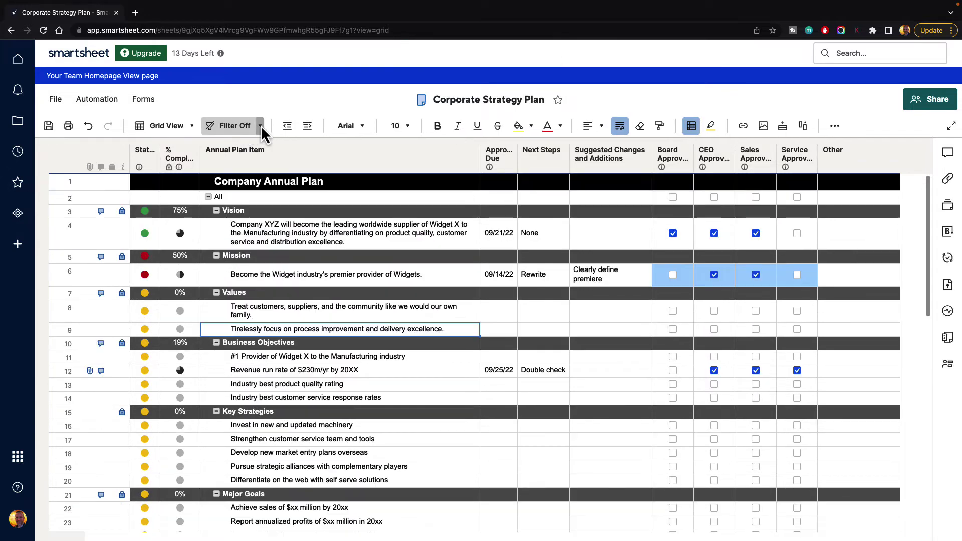
{"action": "left_click", "coordinate": [261, 126]}
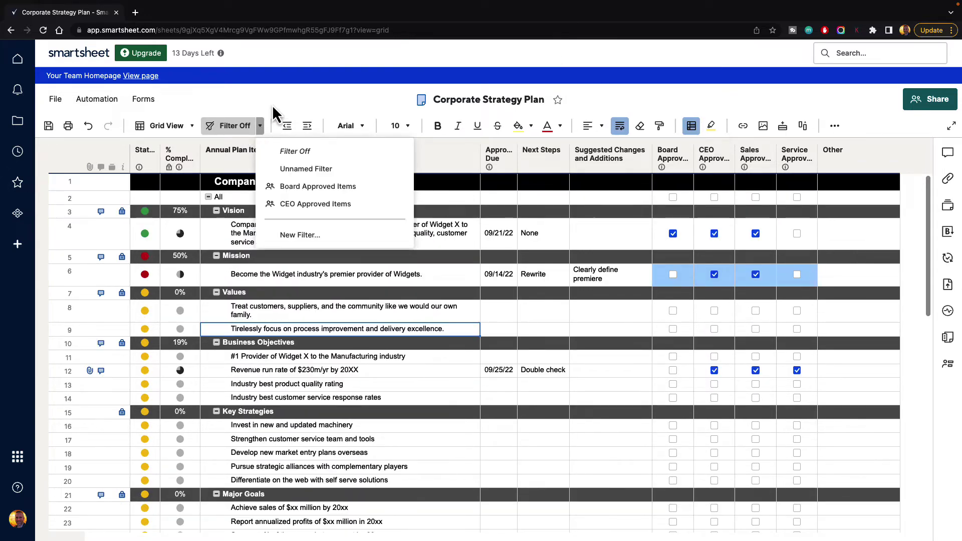
{"action": "left_click", "coordinate": [271, 104]}
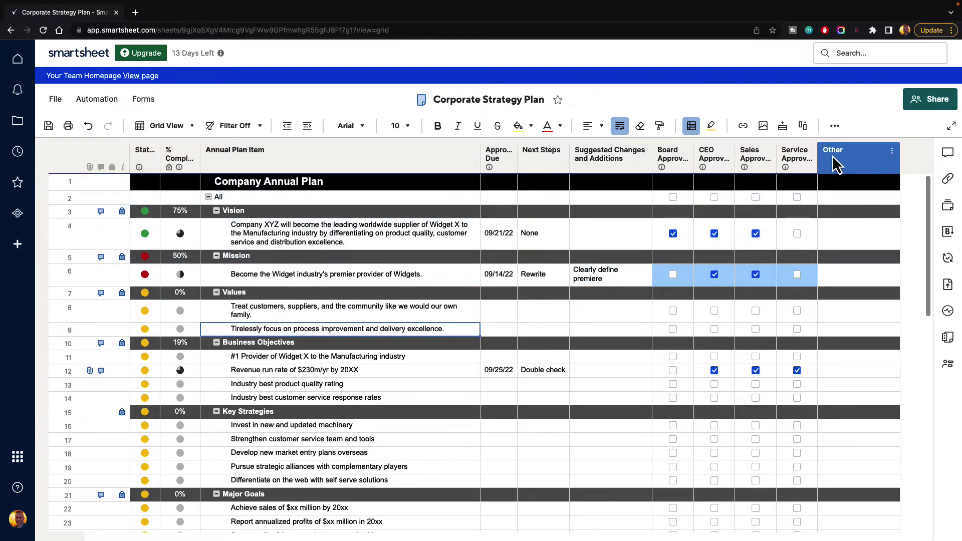
Insert a checkbox-type column named Show to the right of the Other column
{"action": "mouse_move", "coordinate": [835, 165]}
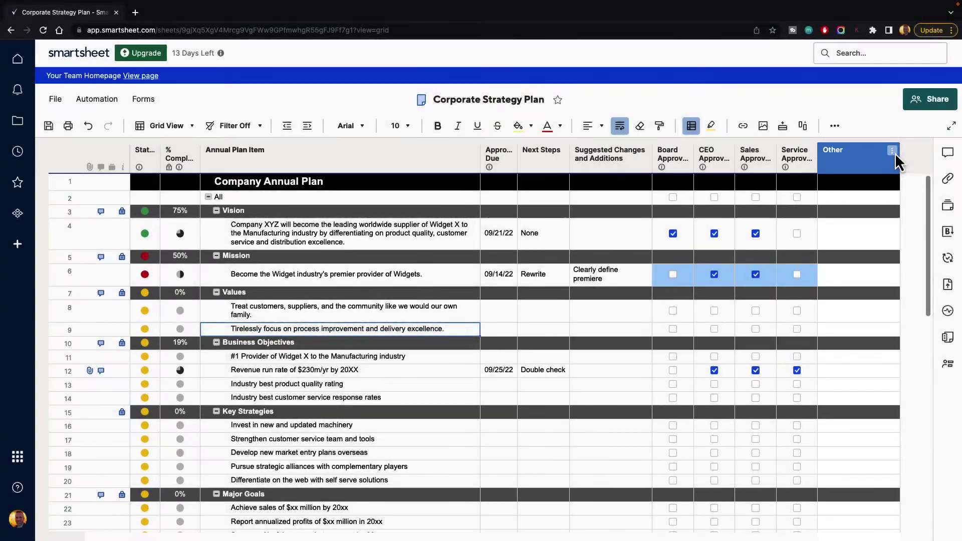
{"action": "left_click", "coordinate": [893, 151]}
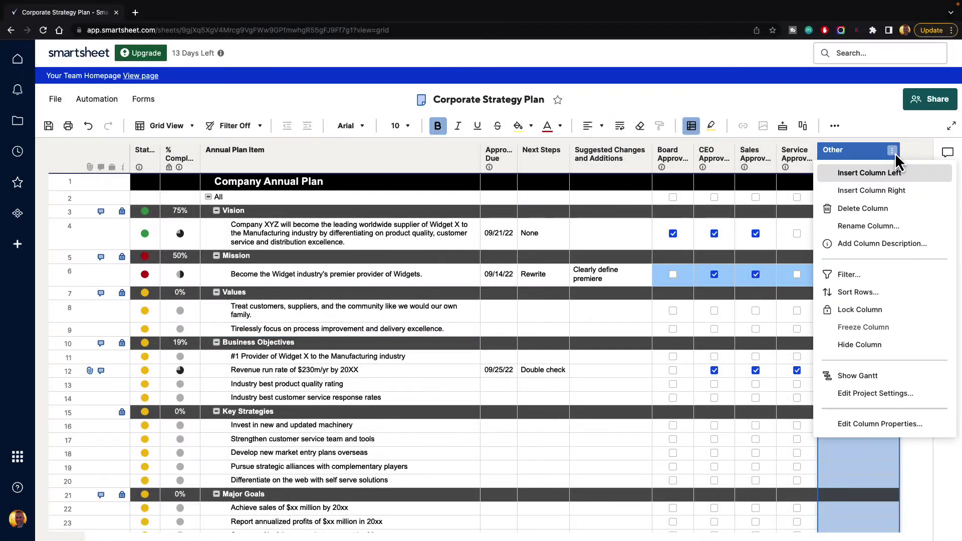
{"action": "left_click", "coordinate": [864, 191]}
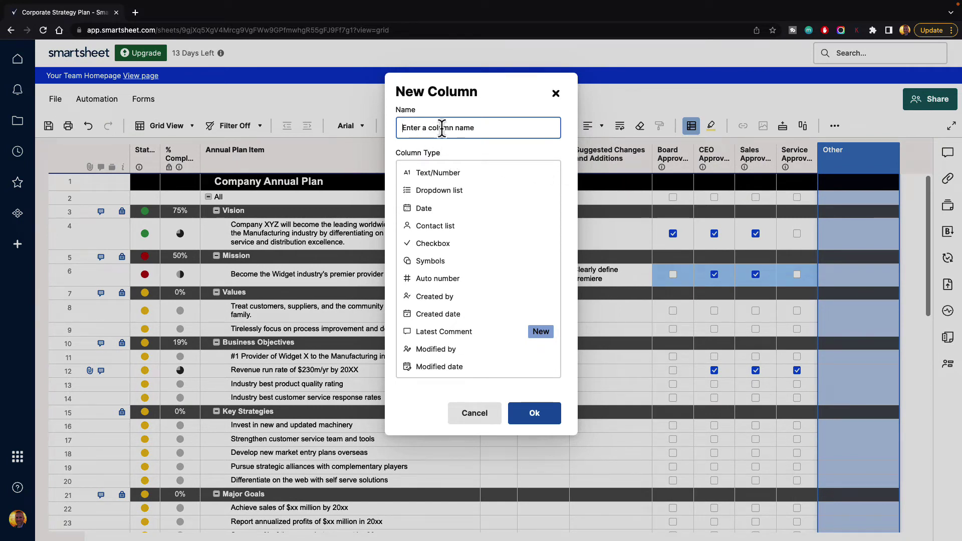
{"action": "type", "text": "Show"}
{"action": "left_click", "coordinate": [433, 244]}
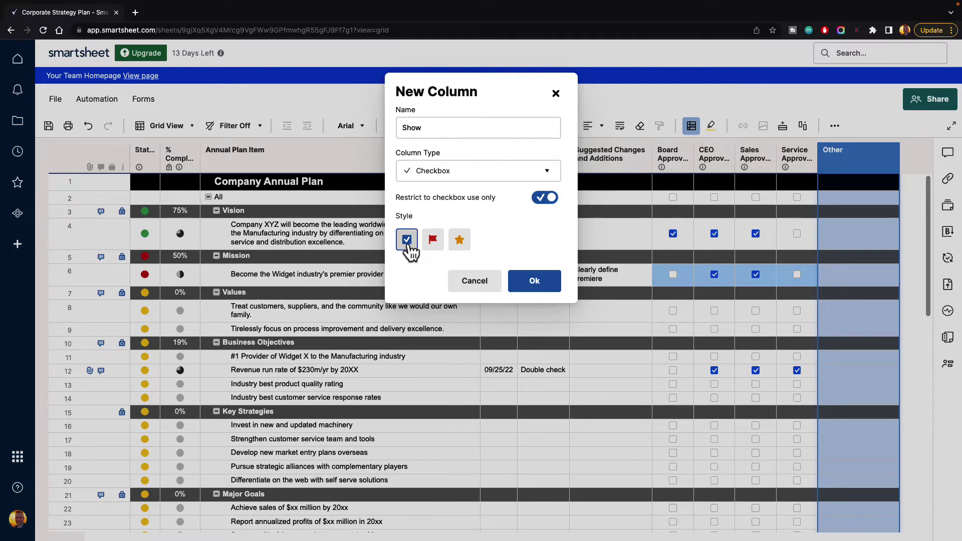
{"action": "left_click", "coordinate": [535, 281]}
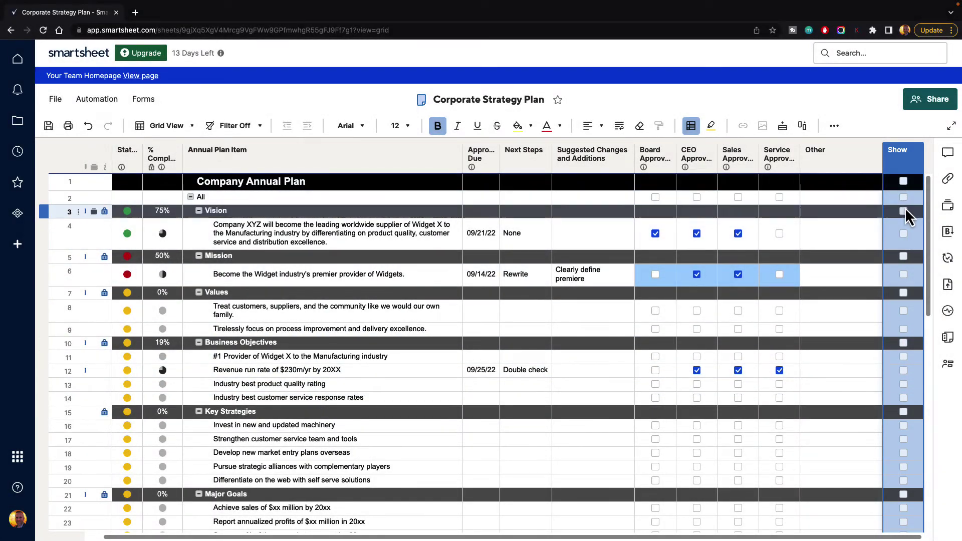
Tick the Show checkbox on the Vision and Mission rows and their statement rows
{"action": "left_click", "coordinate": [904, 211]}
{"action": "left_click", "coordinate": [904, 233]}
{"action": "left_click", "coordinate": [904, 256]}
{"action": "left_click", "coordinate": [903, 275]}
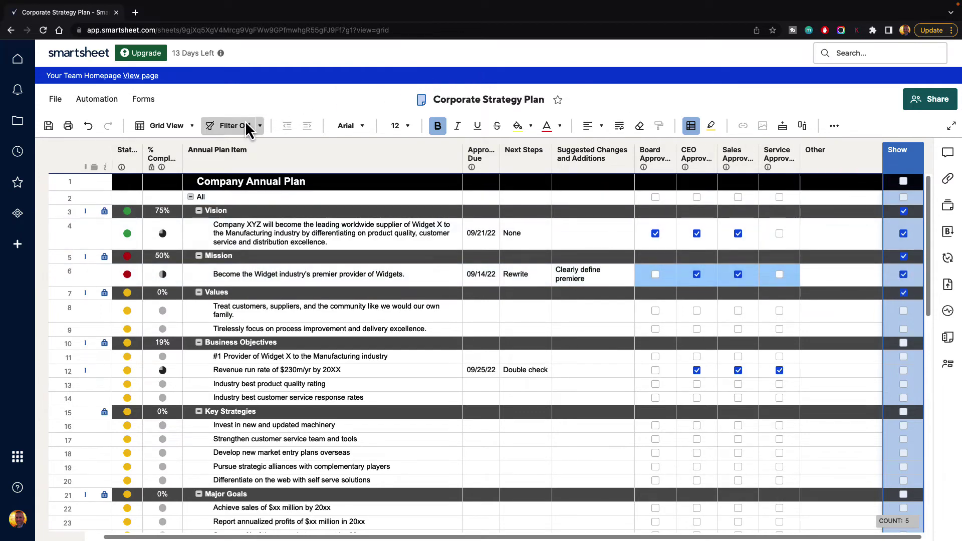
Delete the old Unnamed Filter and apply a new filter where Show is checked
{"action": "left_click", "coordinate": [260, 128]}
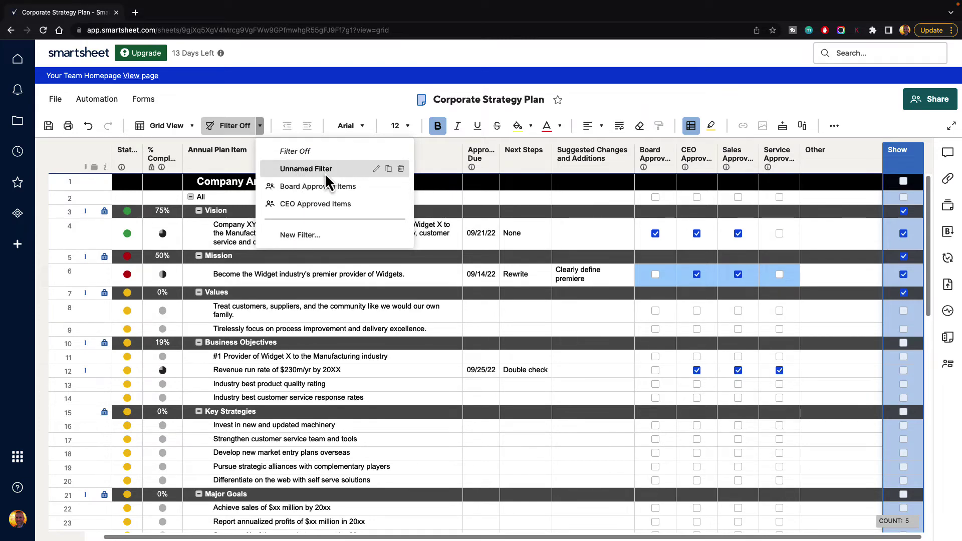
{"action": "left_click", "coordinate": [401, 169]}
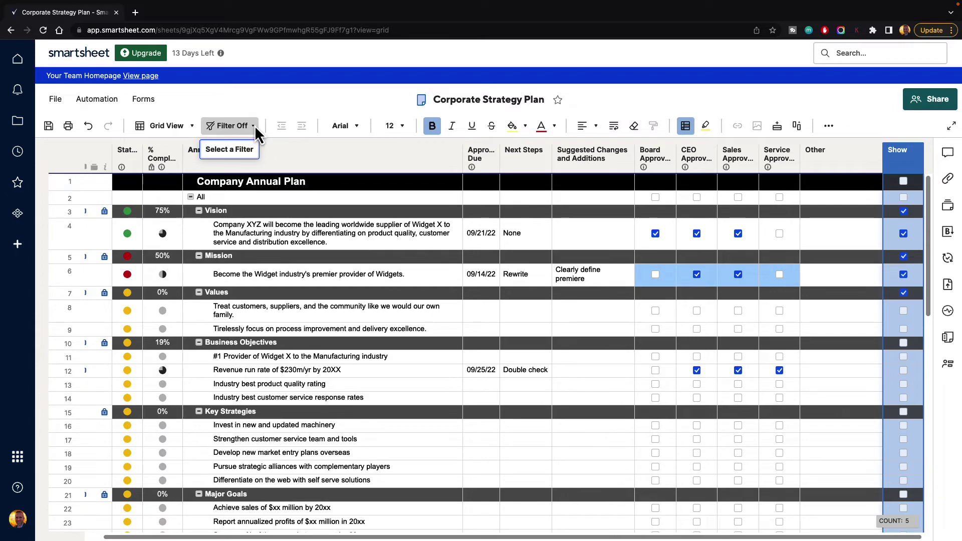
{"action": "left_click", "coordinate": [255, 126]}
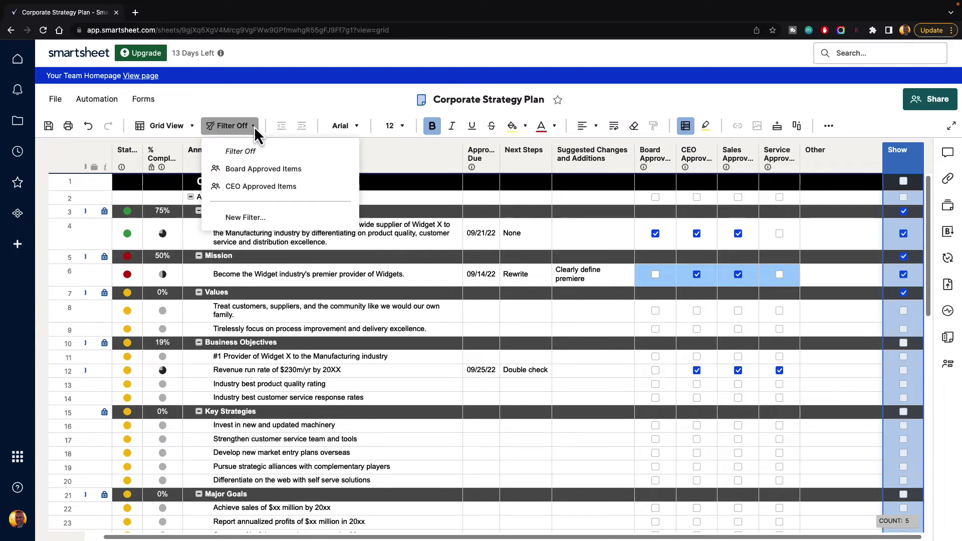
{"action": "left_click", "coordinate": [257, 218]}
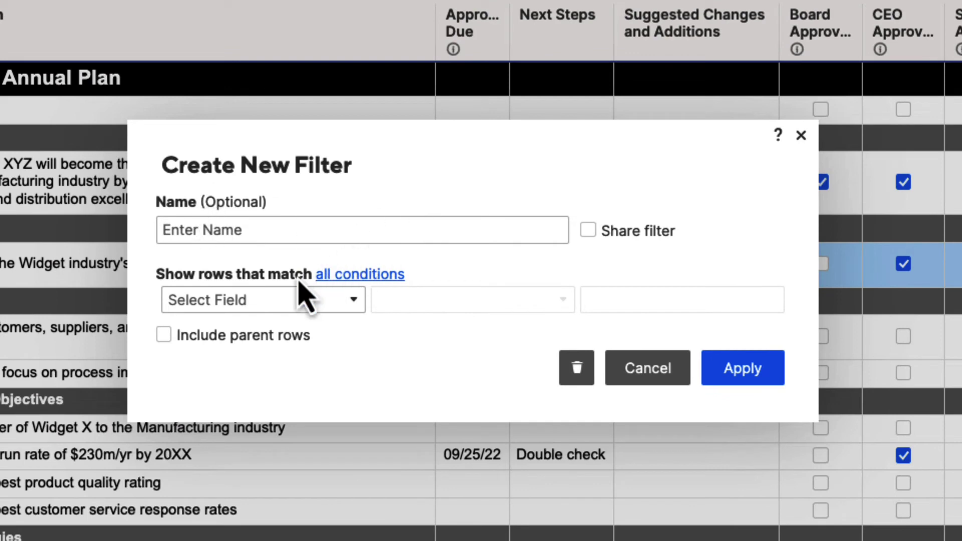
{"action": "left_click", "coordinate": [282, 300]}
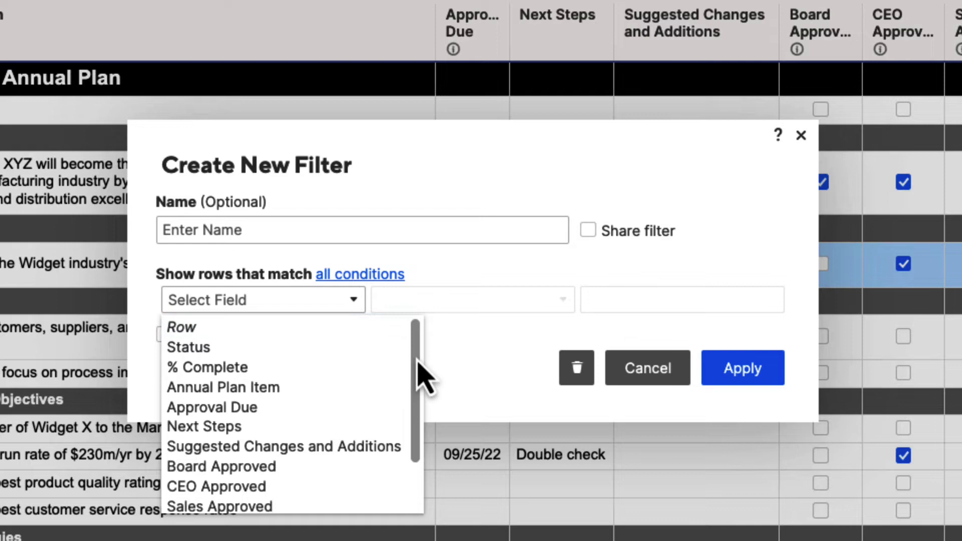
{"action": "left_click_drag", "start_coordinate": [417, 361], "coordinate": [380, 468]}
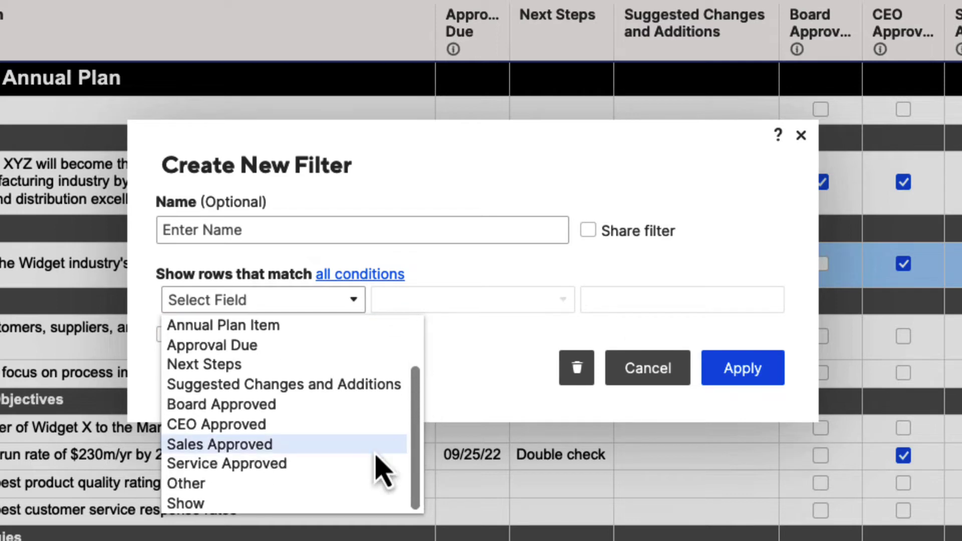
{"action": "left_click", "coordinate": [235, 503]}
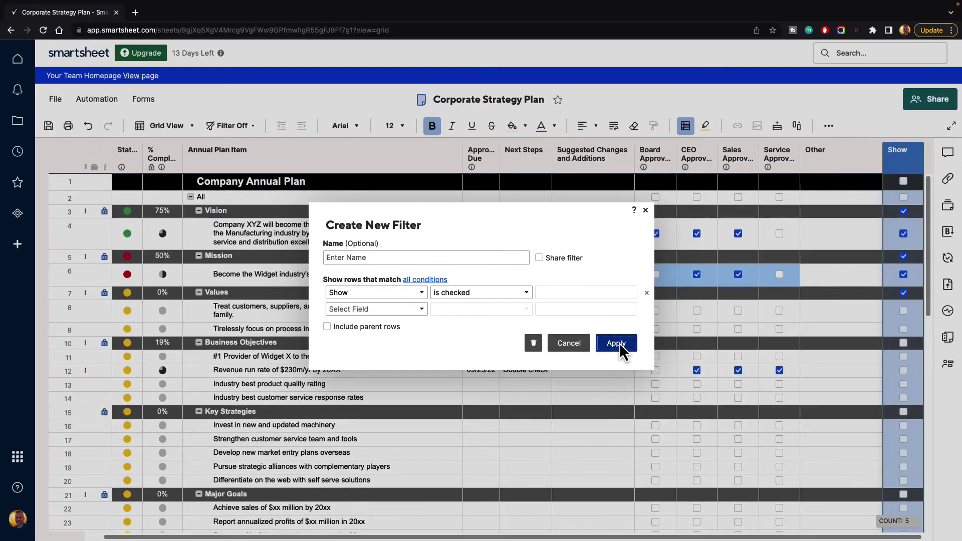
{"action": "left_click", "coordinate": [660, 359]}
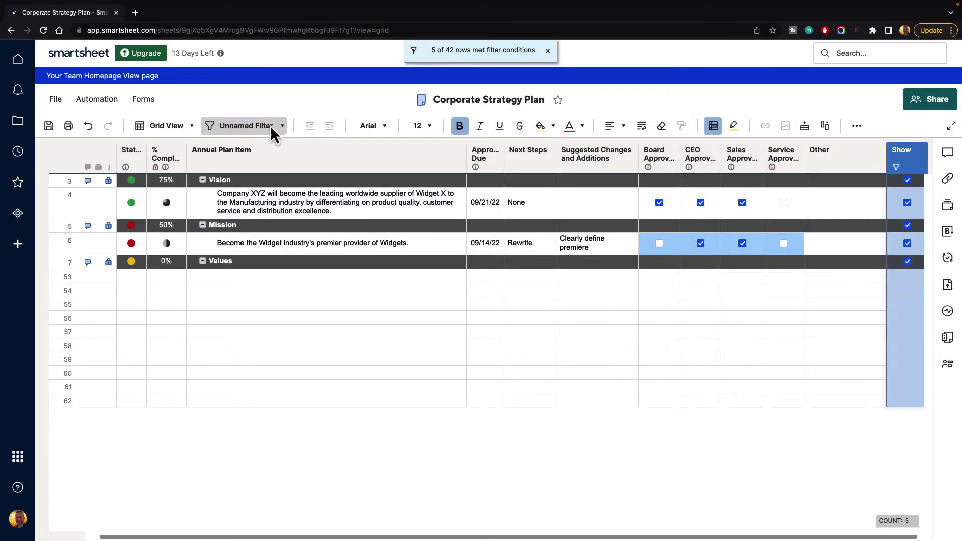
With the filter off, tick Show for Business Objectives rows 11–14 and the Key Strategies row
{"action": "left_click", "coordinate": [256, 125]}
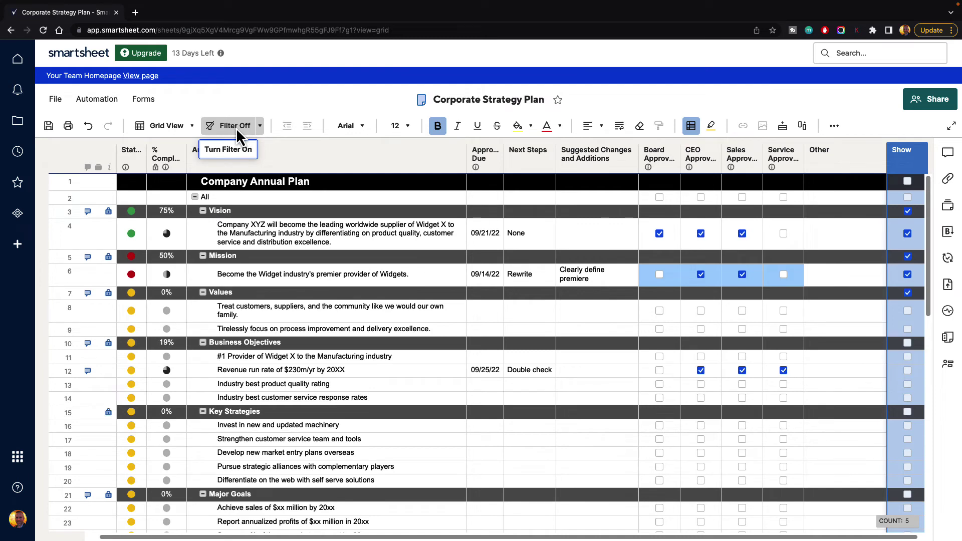
{"action": "left_click", "coordinate": [236, 128]}
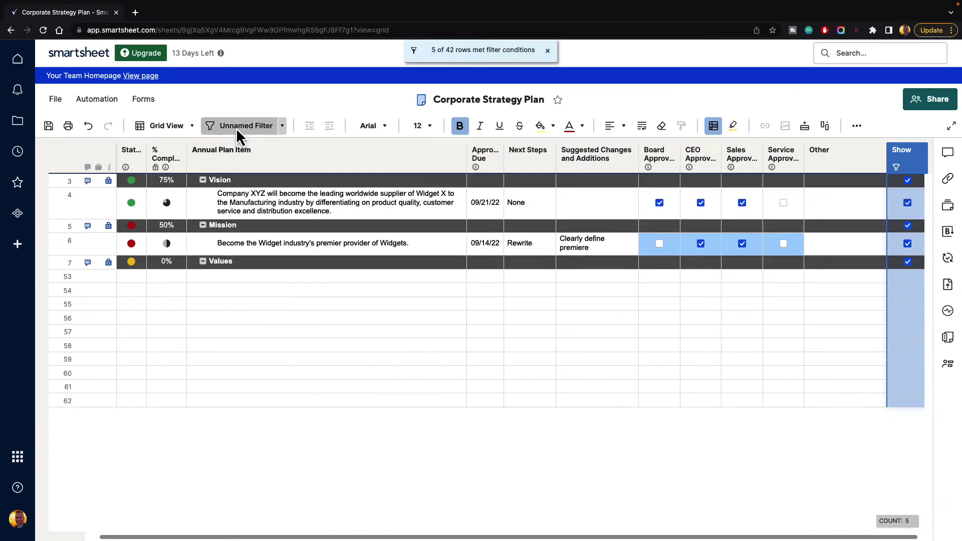
{"action": "left_click", "coordinate": [236, 128]}
{"action": "scroll", "coordinate": [838, 351], "scroll_direction": "down", "scroll_amount": 2}
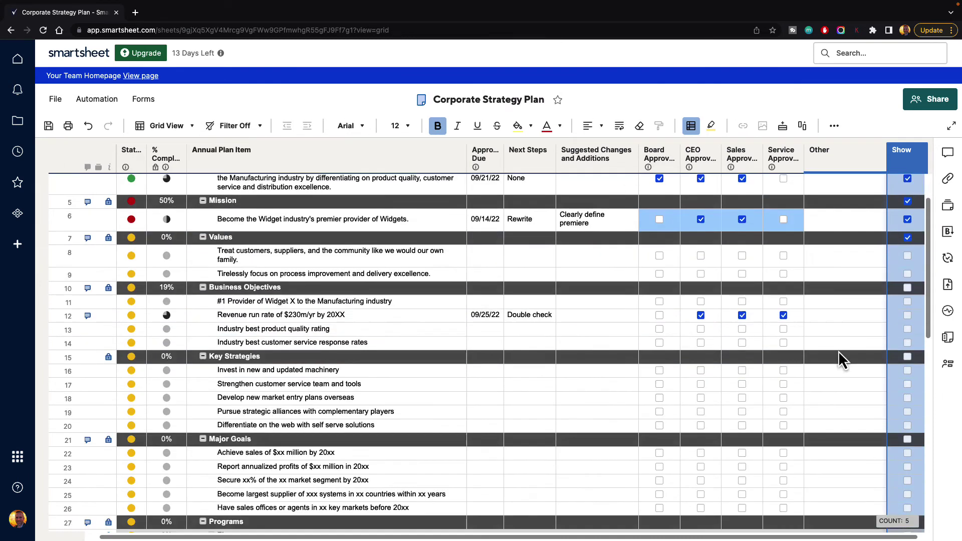
{"action": "left_click", "coordinate": [908, 296]}
{"action": "left_click", "coordinate": [908, 311]}
{"action": "left_click", "coordinate": [907, 324]}
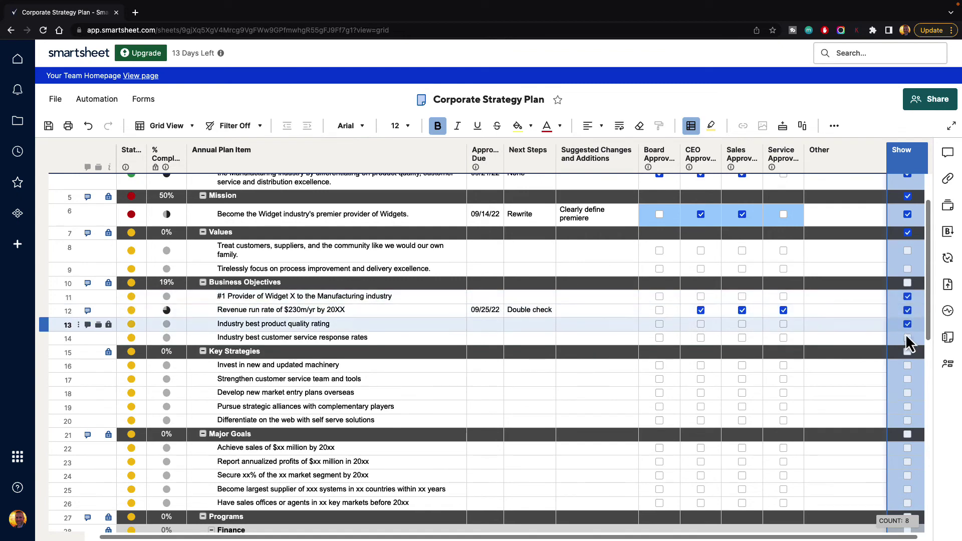
{"action": "left_click", "coordinate": [908, 338]}
{"action": "left_click", "coordinate": [907, 352]}
Turn the Show filter on to verify the 10 ticked rows, then switch it back off
{"action": "left_click", "coordinate": [219, 150]}
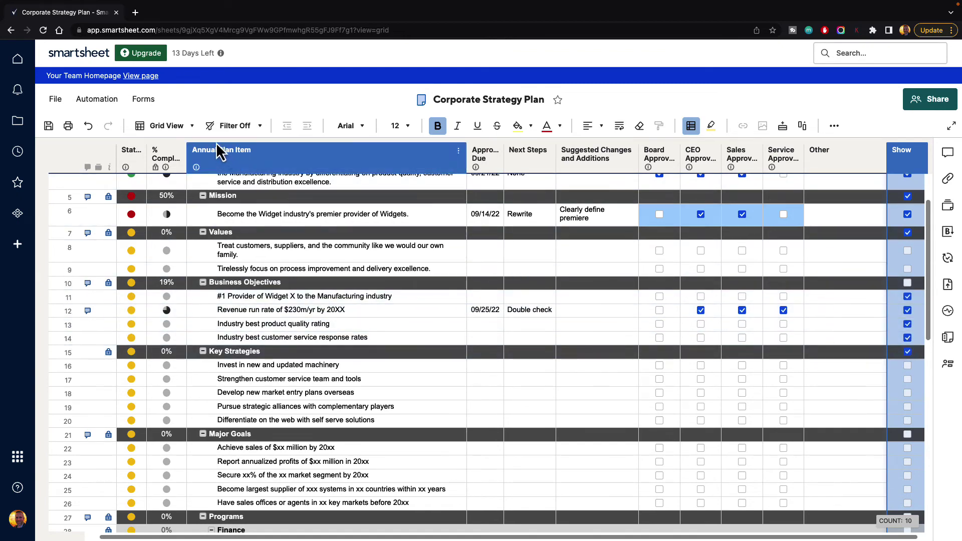
{"action": "left_click", "coordinate": [231, 125]}
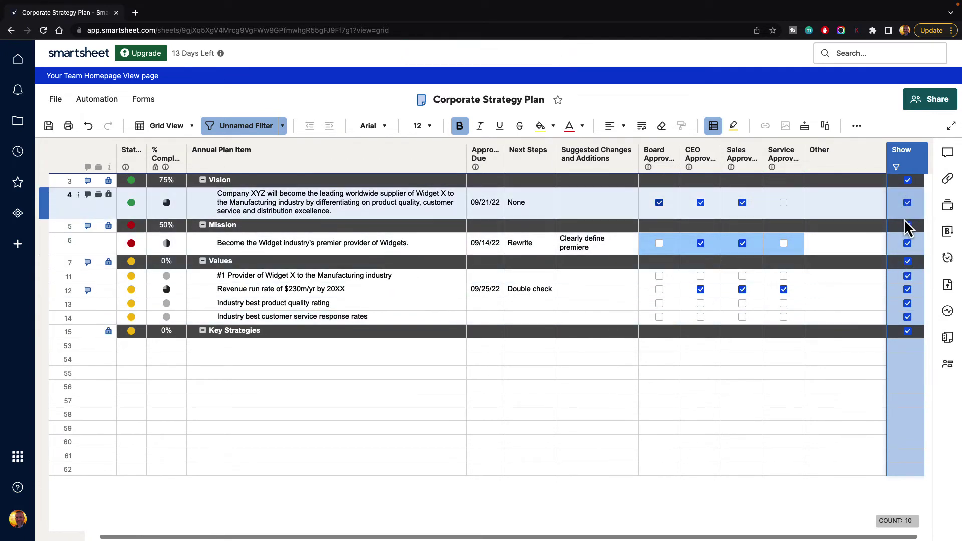
{"action": "left_click", "coordinate": [242, 129]}
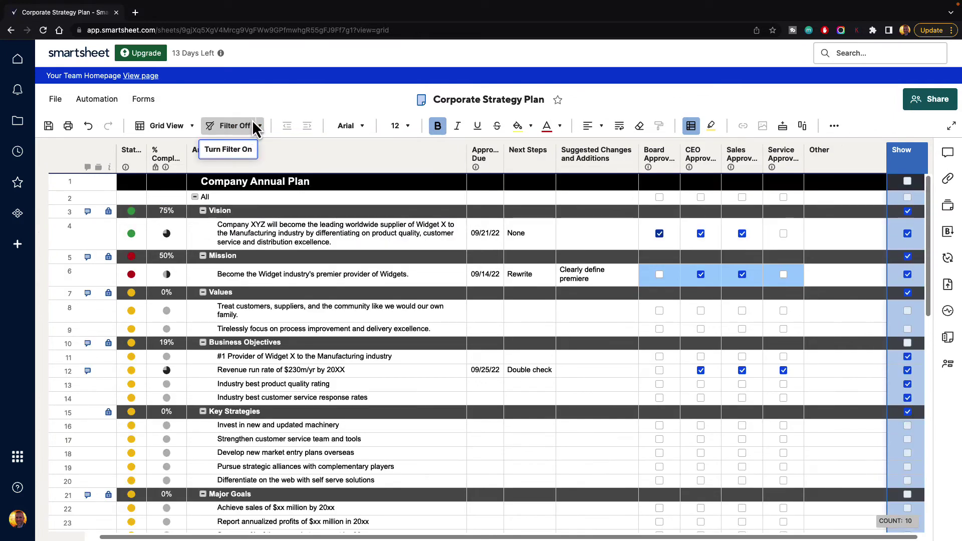
Create a new Row Report in Sheets named 'Hide and Unhide Rows'
{"action": "left_click", "coordinate": [18, 128]}
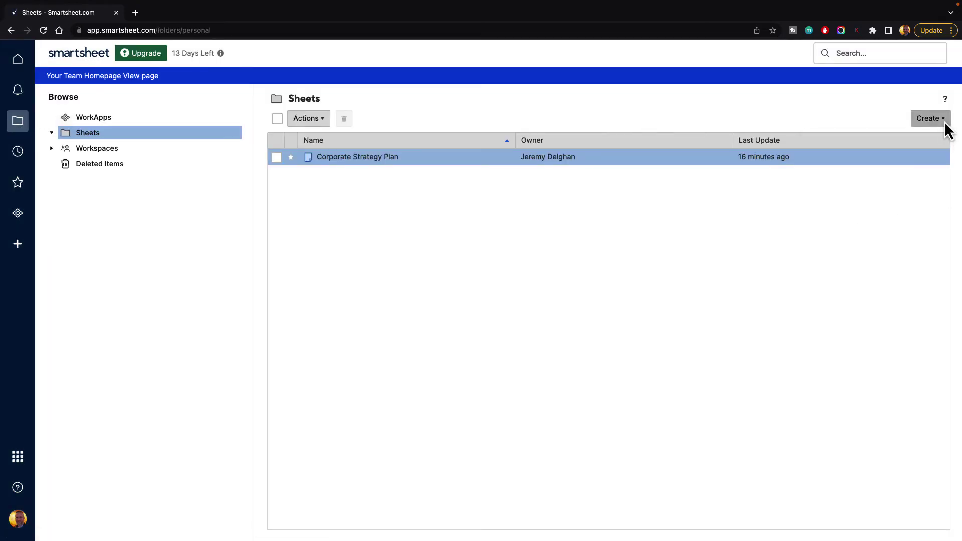
{"action": "left_click", "coordinate": [946, 124]}
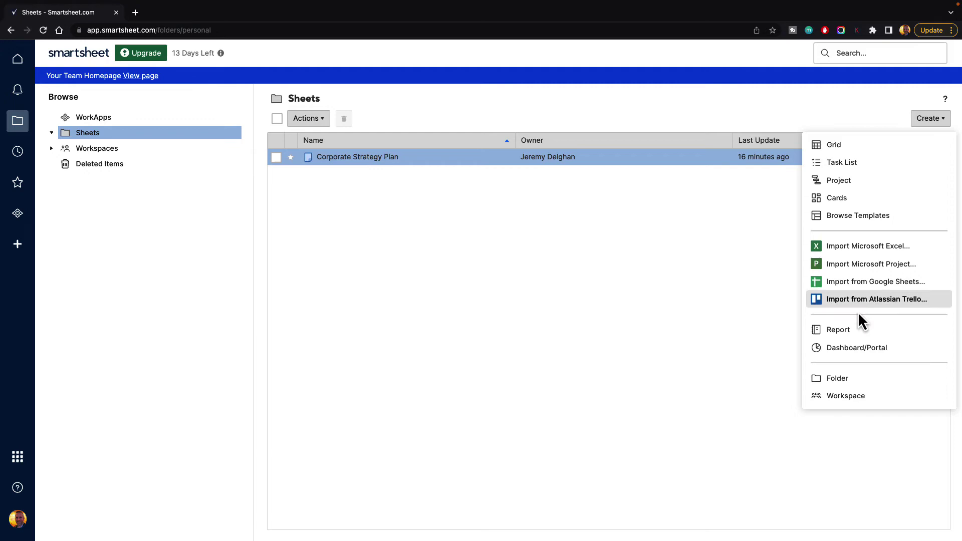
{"action": "left_click", "coordinate": [855, 329]}
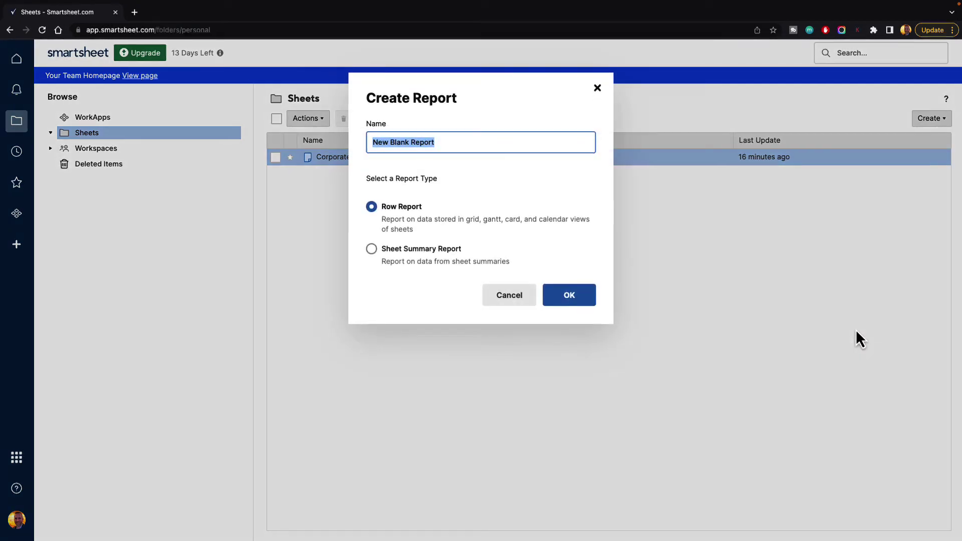
{"action": "key", "text": "BackSpace"}
{"action": "type", "text": "Hide and Unhide Rows"}
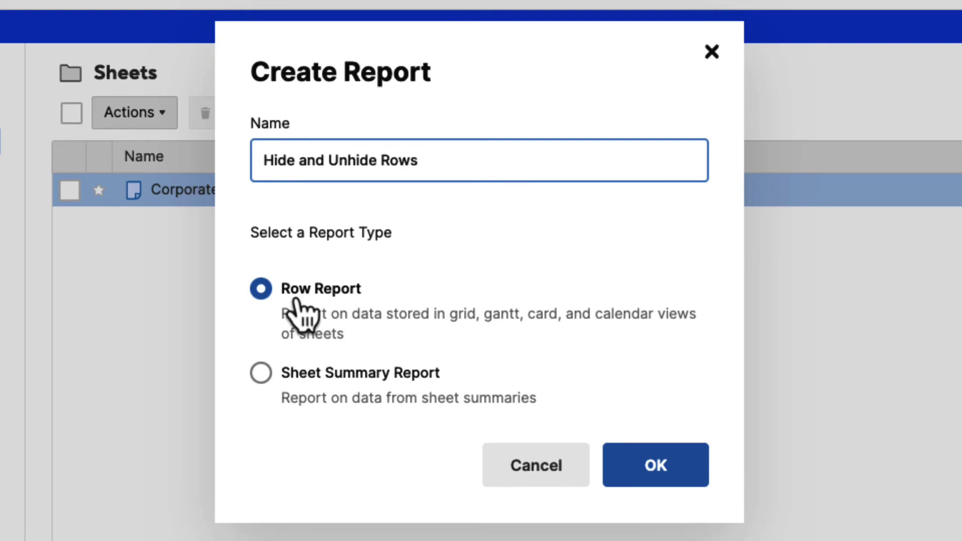
{"action": "left_click", "coordinate": [680, 491]}
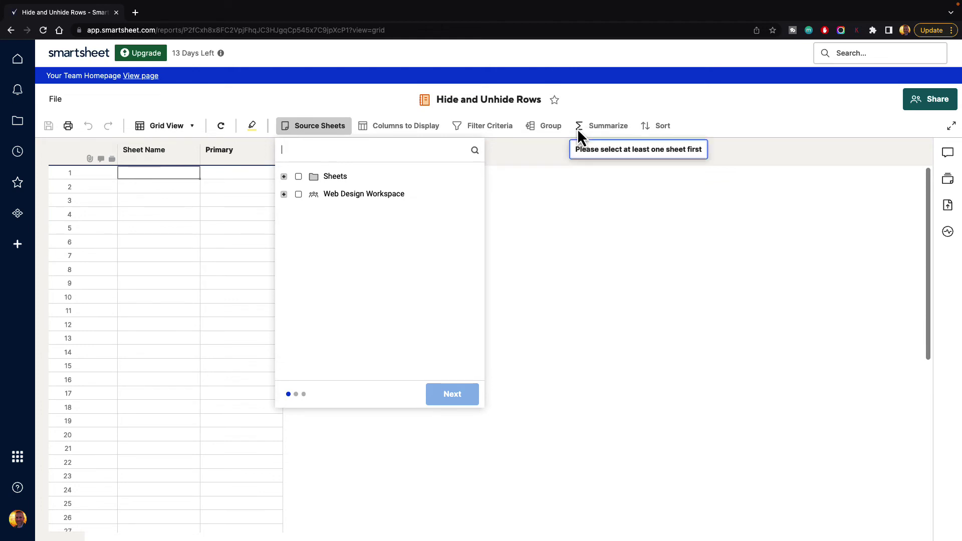
Choose Corporate Strategy Plan from the Sheets folder as the report's source sheet
{"action": "left_click", "coordinate": [284, 177]}
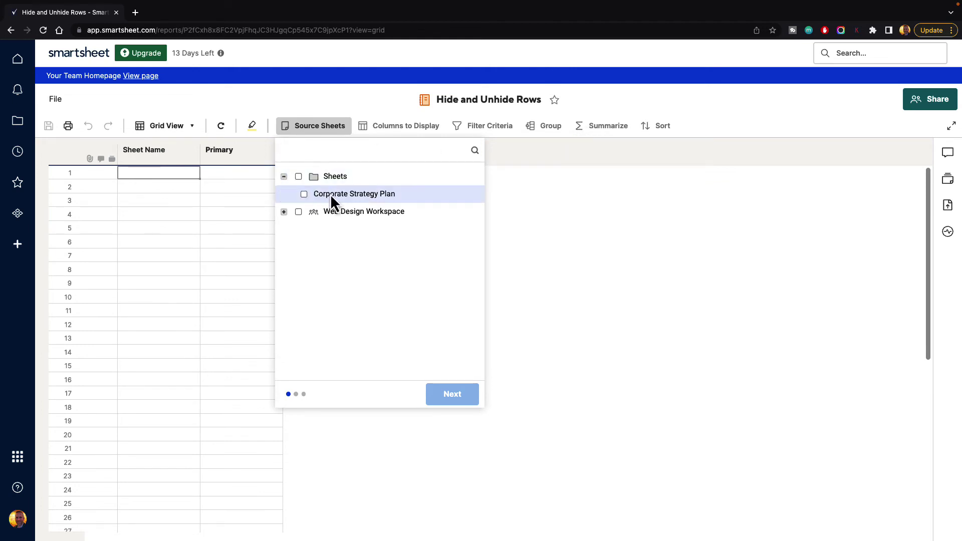
{"action": "left_click", "coordinate": [305, 195]}
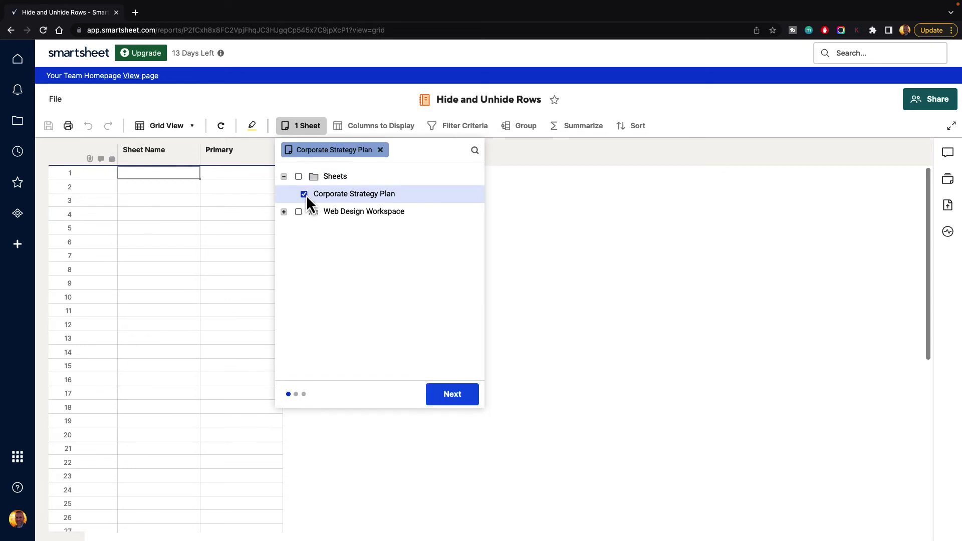
{"action": "left_click", "coordinate": [453, 396]}
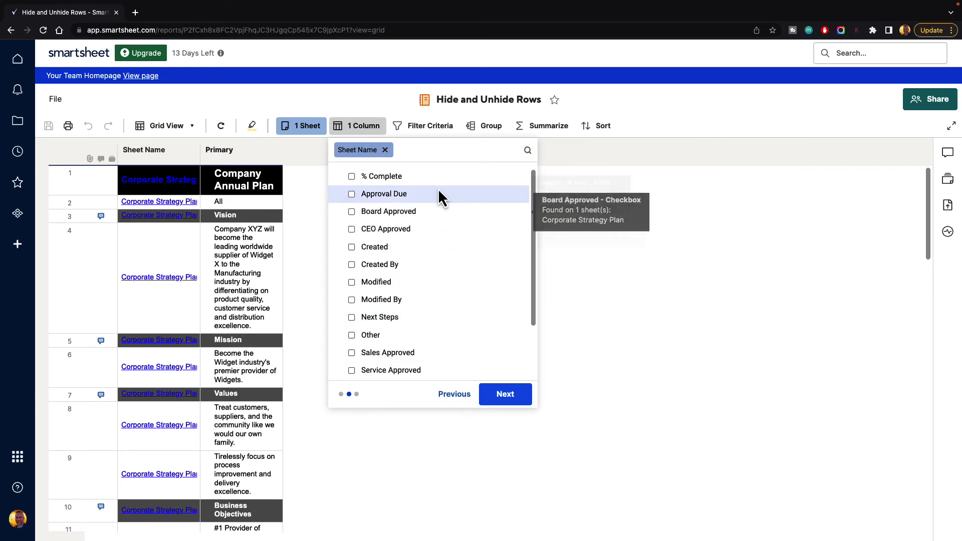
Add the % Complete, Approval Due, Board Approved and CEO Approved columns to the report
{"action": "scroll", "coordinate": [442, 223], "scroll_direction": "down", "scroll_amount": 2}
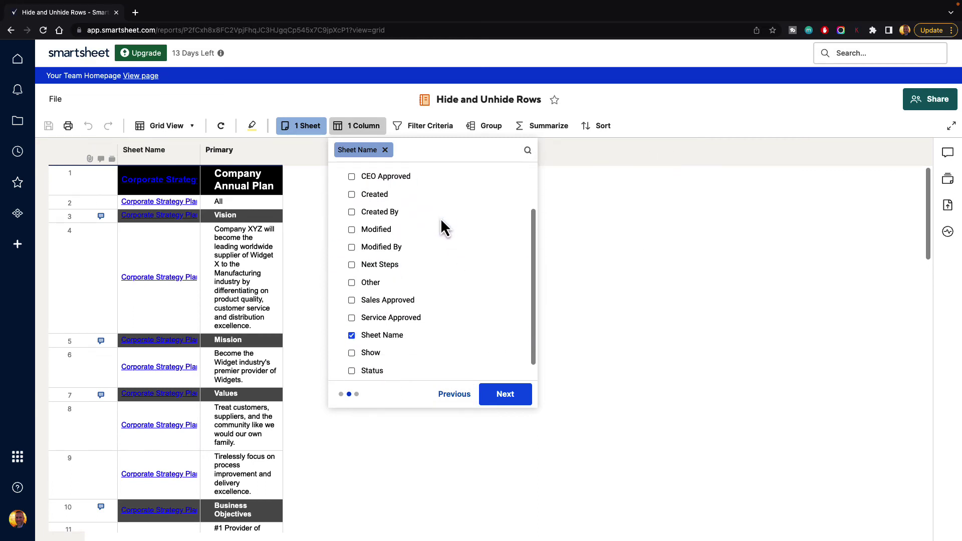
{"action": "scroll", "coordinate": [440, 218], "scroll_direction": "down", "scroll_amount": 1}
{"action": "scroll", "coordinate": [441, 219], "scroll_direction": "up", "scroll_amount": 4}
{"action": "left_click", "coordinate": [351, 177]}
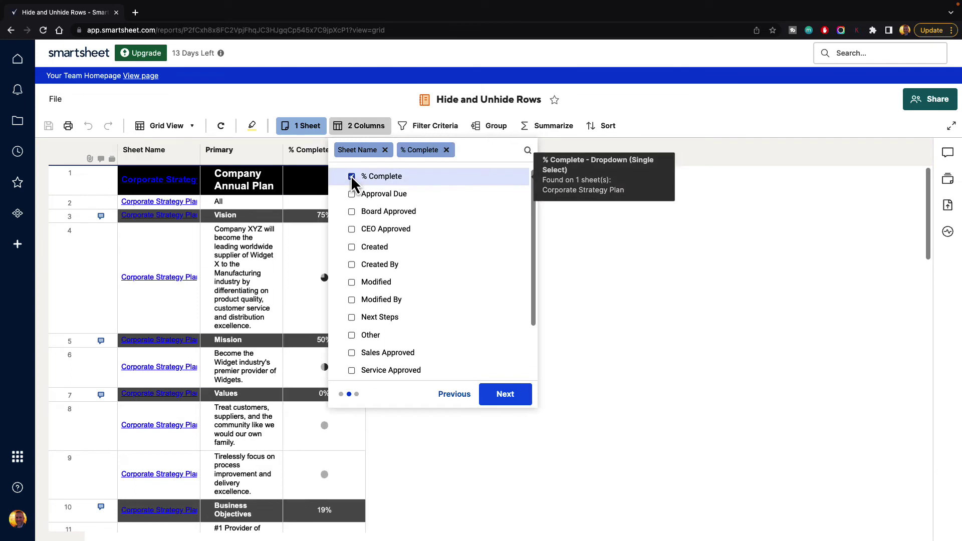
{"action": "left_click", "coordinate": [351, 194]}
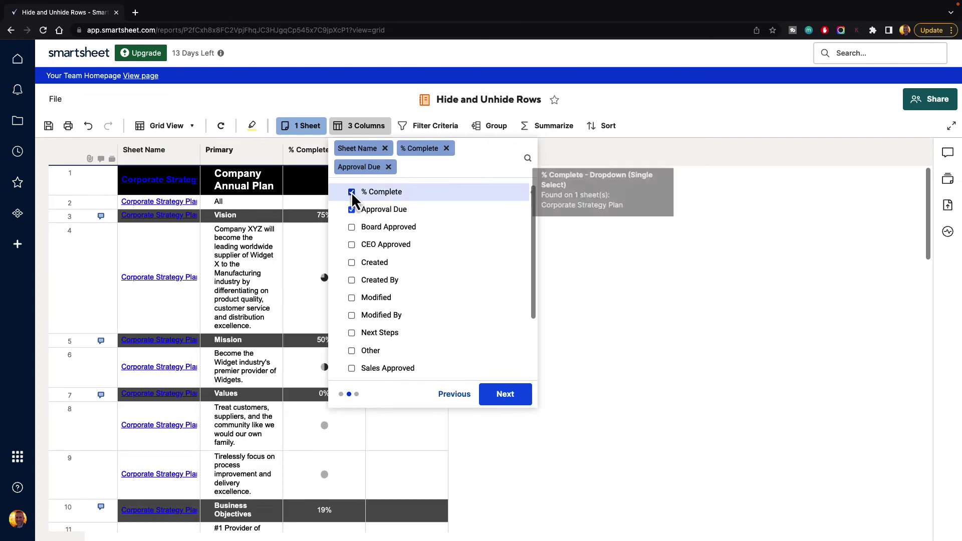
{"action": "left_click", "coordinate": [351, 227]}
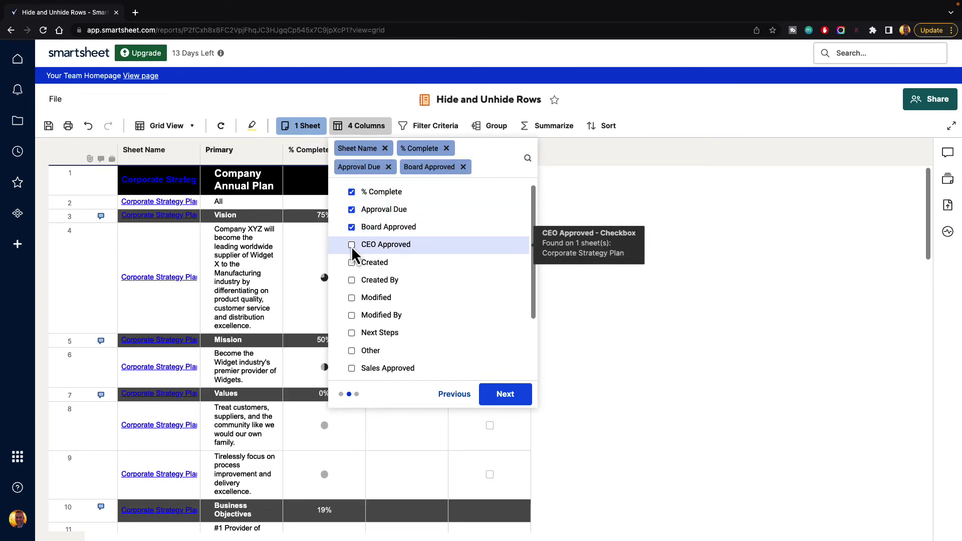
{"action": "left_click", "coordinate": [351, 245]}
Add Next Steps, Sales Approved, Service Approved and Status columns, and remove Sheet Name
{"action": "scroll", "coordinate": [352, 251], "scroll_direction": "down", "scroll_amount": 1}
{"action": "scroll", "coordinate": [354, 255], "scroll_direction": "down", "scroll_amount": 1}
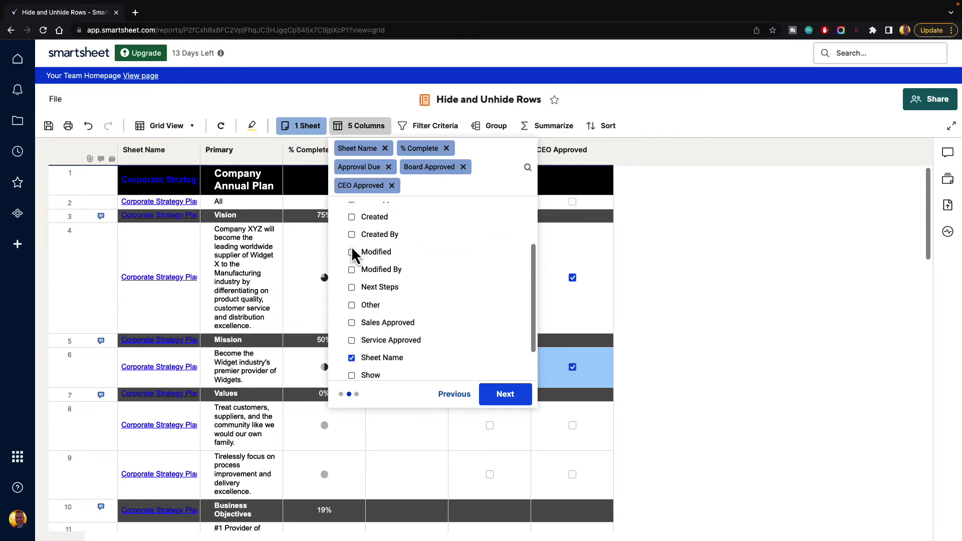
{"action": "left_click", "coordinate": [351, 287]}
{"action": "left_click", "coordinate": [352, 323]}
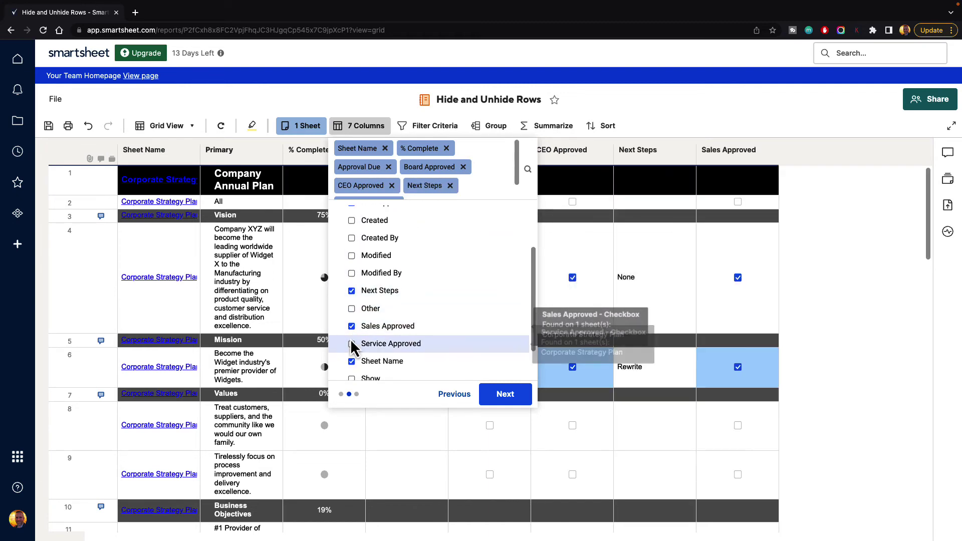
{"action": "left_click", "coordinate": [351, 340]}
{"action": "scroll", "coordinate": [353, 336], "scroll_direction": "down", "scroll_amount": 2}
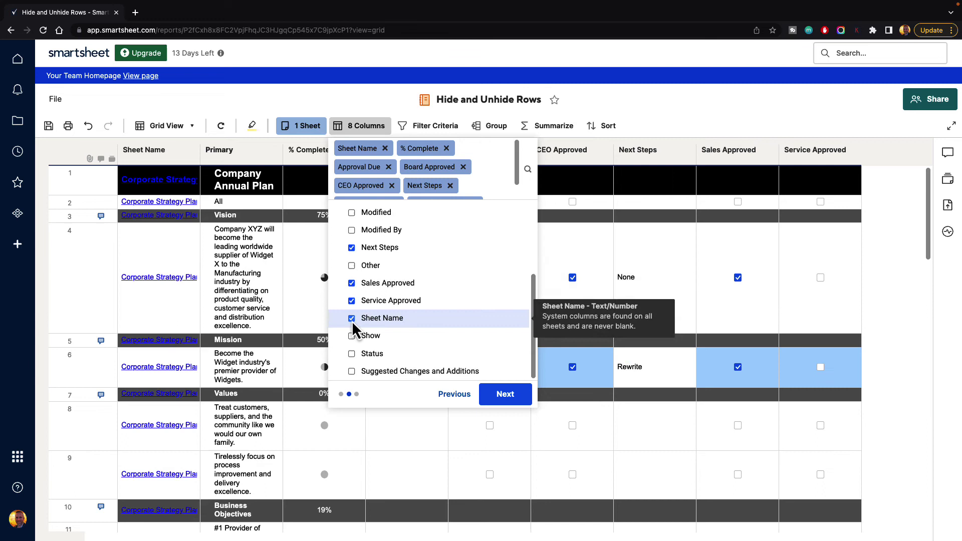
{"action": "left_click", "coordinate": [351, 320]}
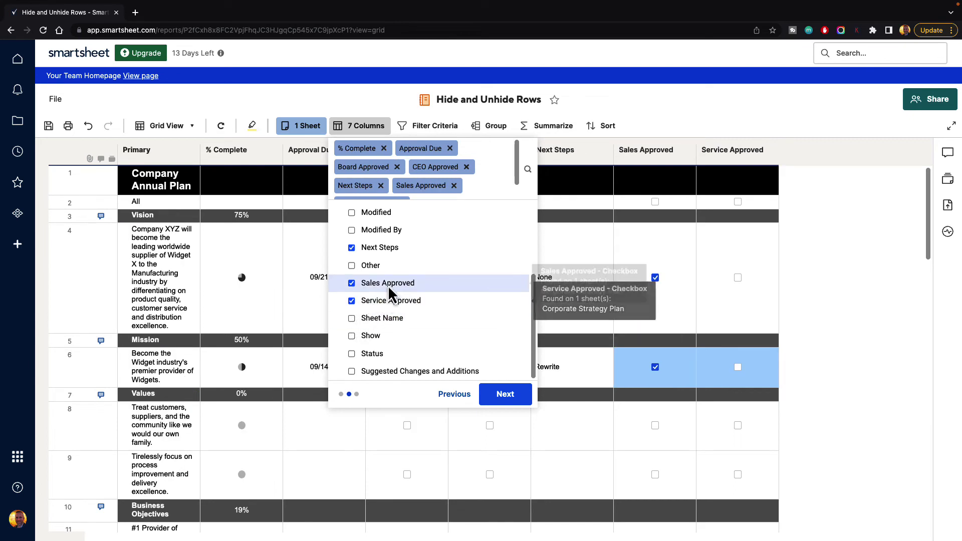
{"action": "scroll", "coordinate": [389, 284], "scroll_direction": "up", "scroll_amount": 4}
{"action": "scroll", "coordinate": [390, 286], "scroll_direction": "down", "scroll_amount": 4}
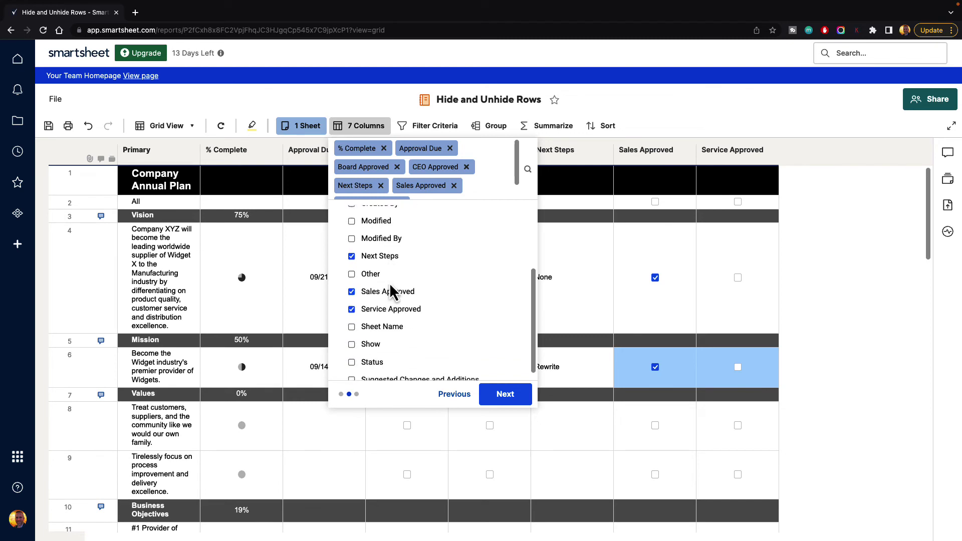
{"action": "left_click", "coordinate": [351, 354]}
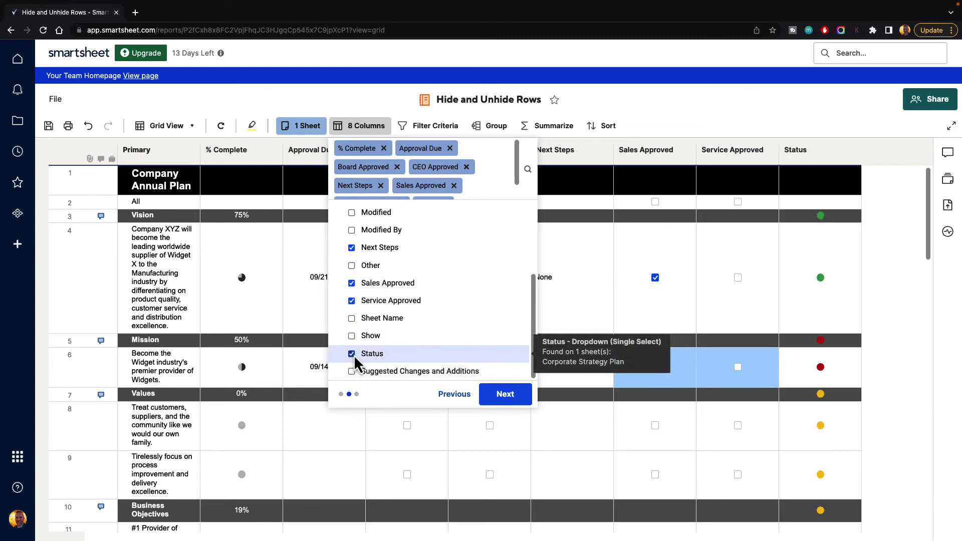
{"action": "left_click", "coordinate": [505, 394]}
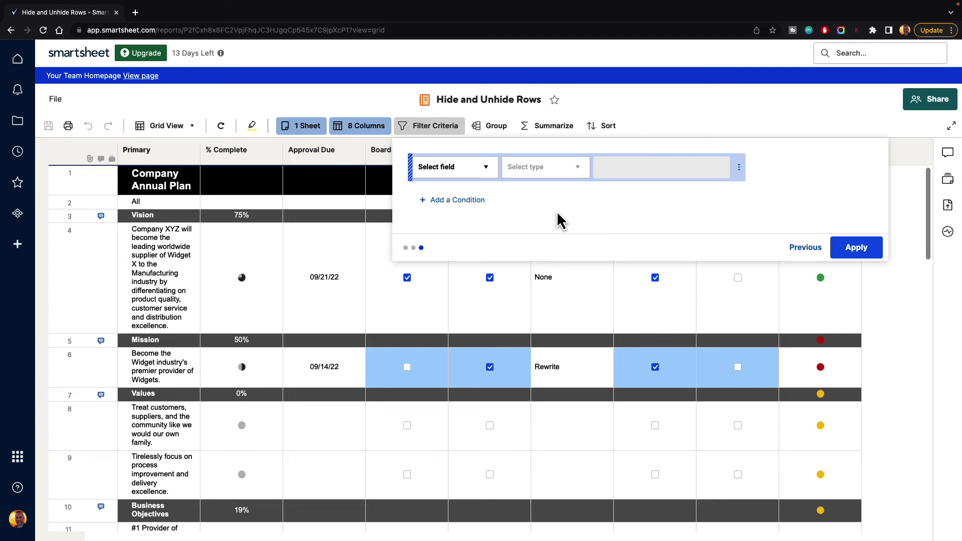
Apply a report filter where Status is one of Green
{"action": "left_click", "coordinate": [486, 172]}
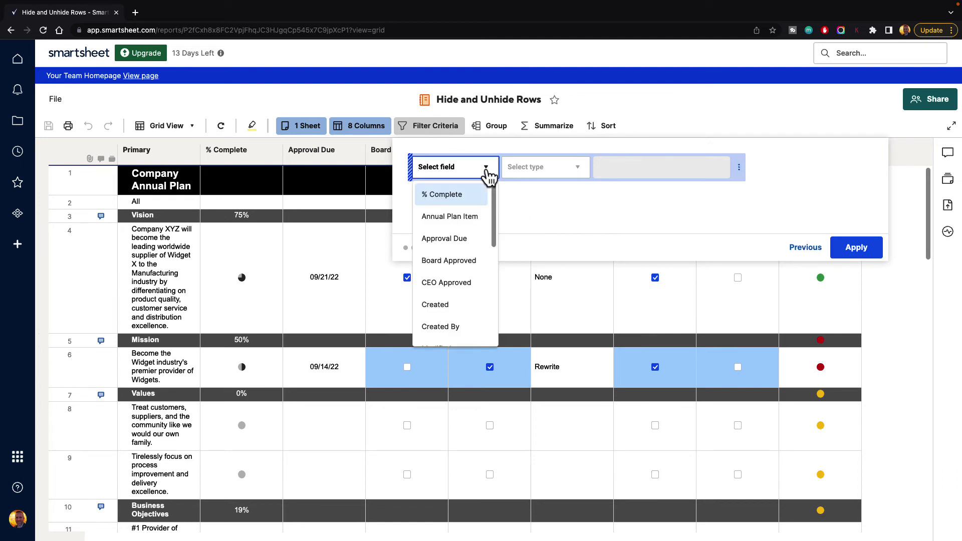
{"action": "left_click_drag", "start_coordinate": [494, 209], "coordinate": [488, 310]}
{"action": "left_click", "coordinate": [451, 311]}
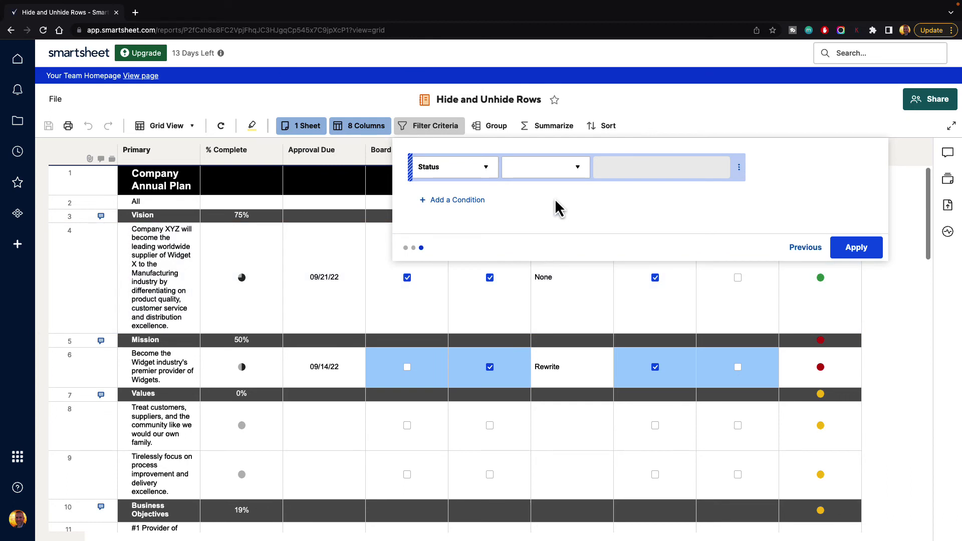
{"action": "left_click", "coordinate": [578, 169]}
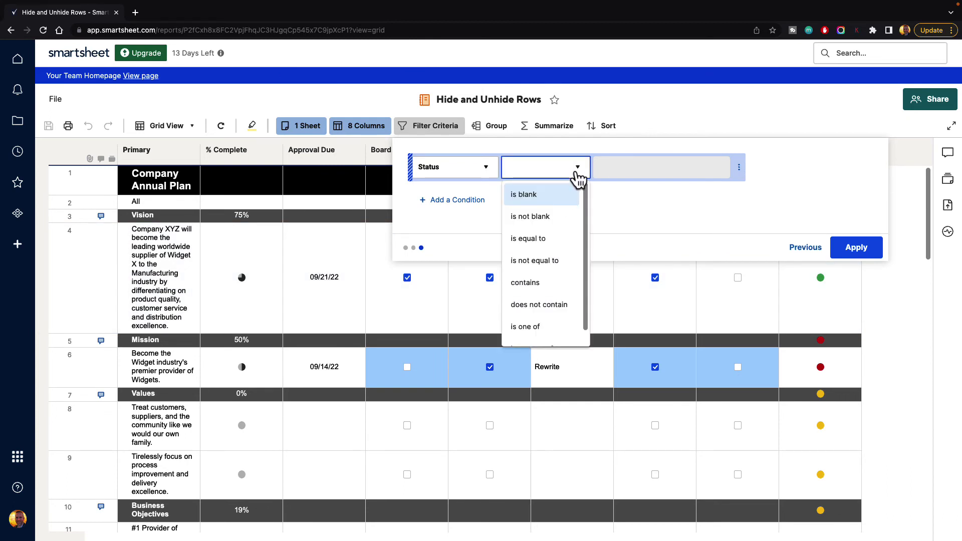
{"action": "scroll", "coordinate": [580, 286], "scroll_direction": "down", "scroll_amount": 1}
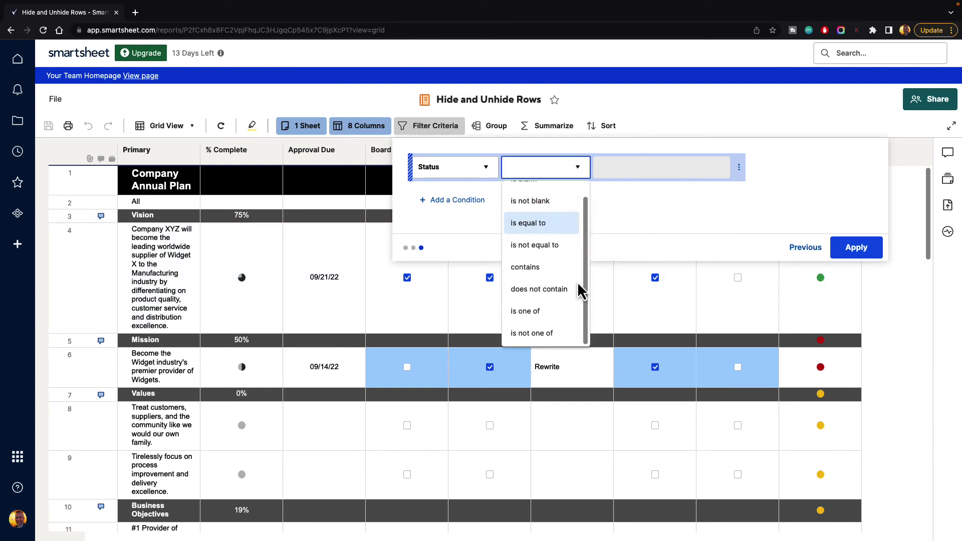
{"action": "left_click", "coordinate": [538, 313]}
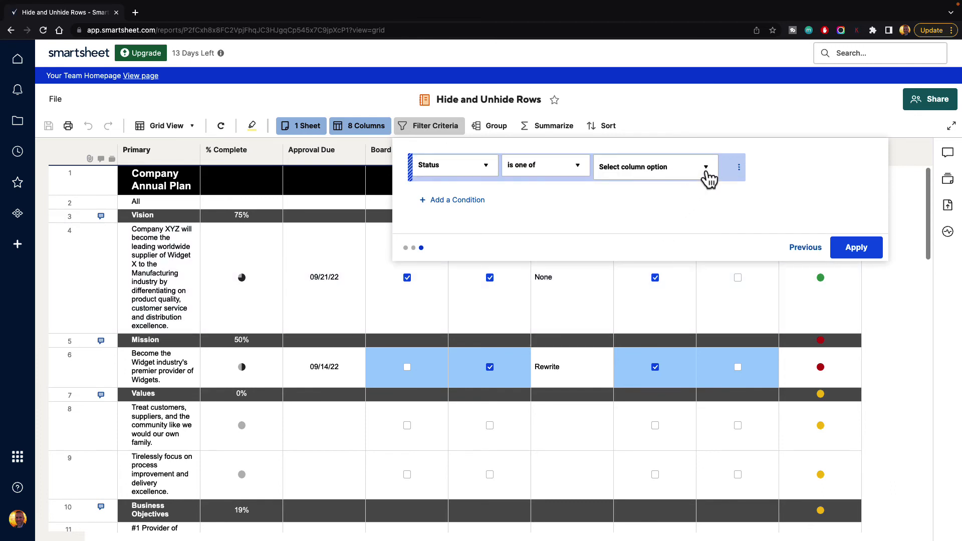
{"action": "left_click", "coordinate": [706, 170]}
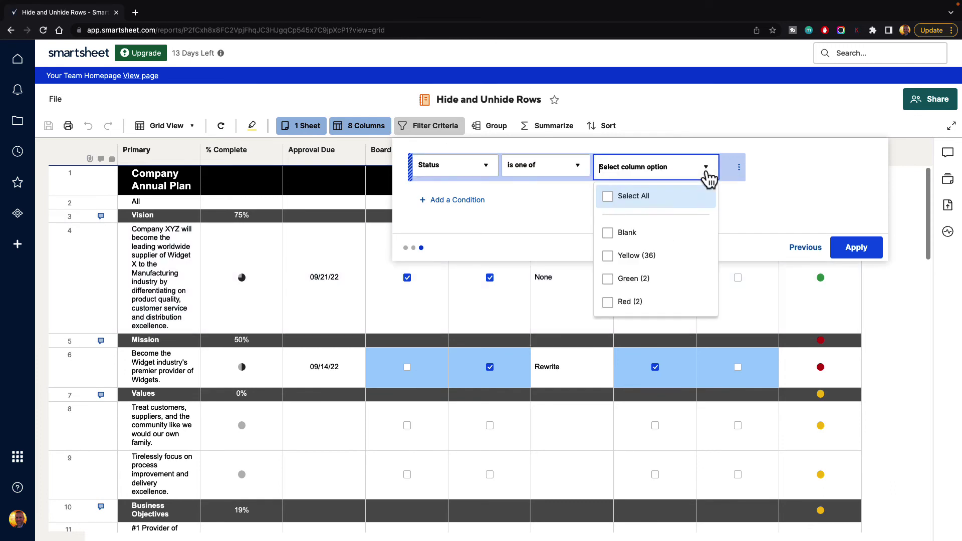
{"action": "left_click", "coordinate": [610, 282]}
{"action": "left_click", "coordinate": [569, 231]}
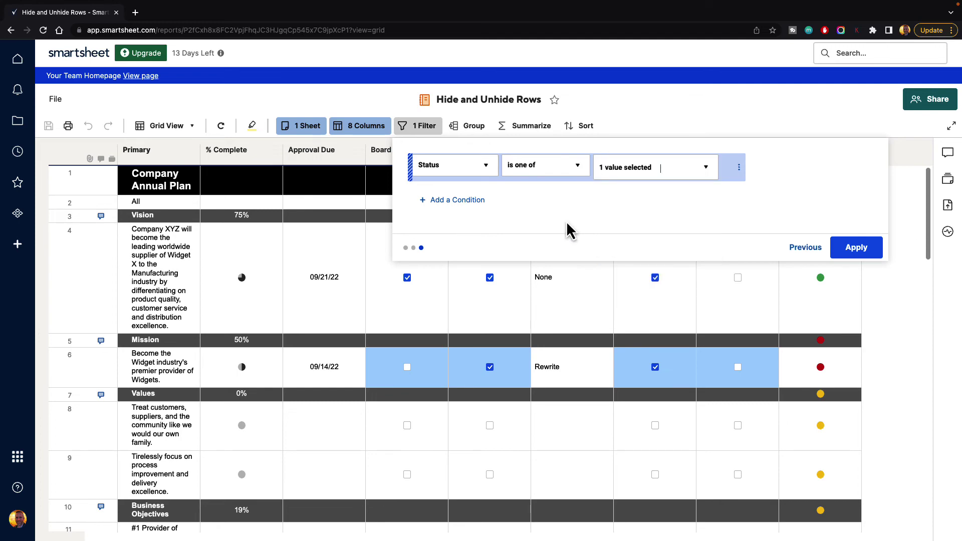
{"action": "left_click", "coordinate": [855, 248]}
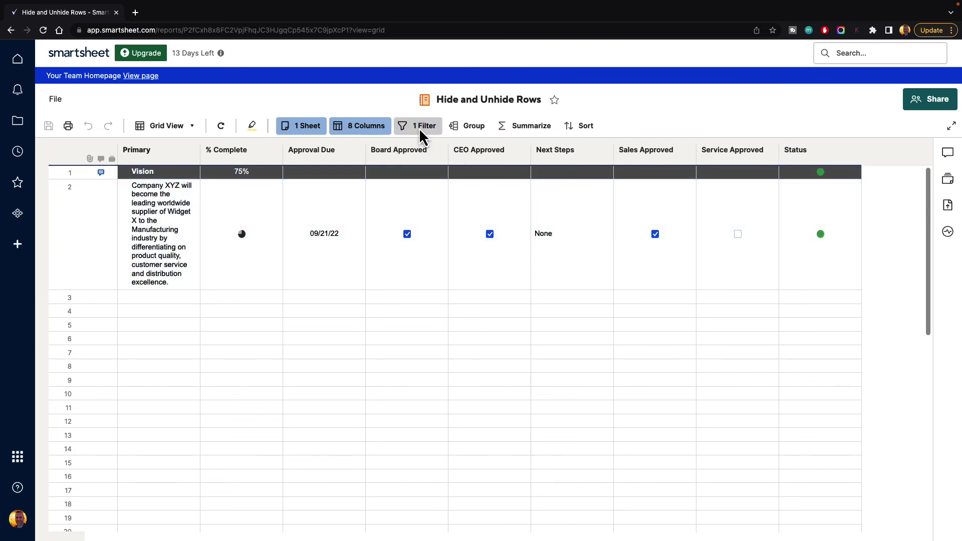
Change the Status filter value from Green to Yellow only
{"action": "left_click", "coordinate": [419, 126]}
{"action": "left_click", "coordinate": [705, 173]}
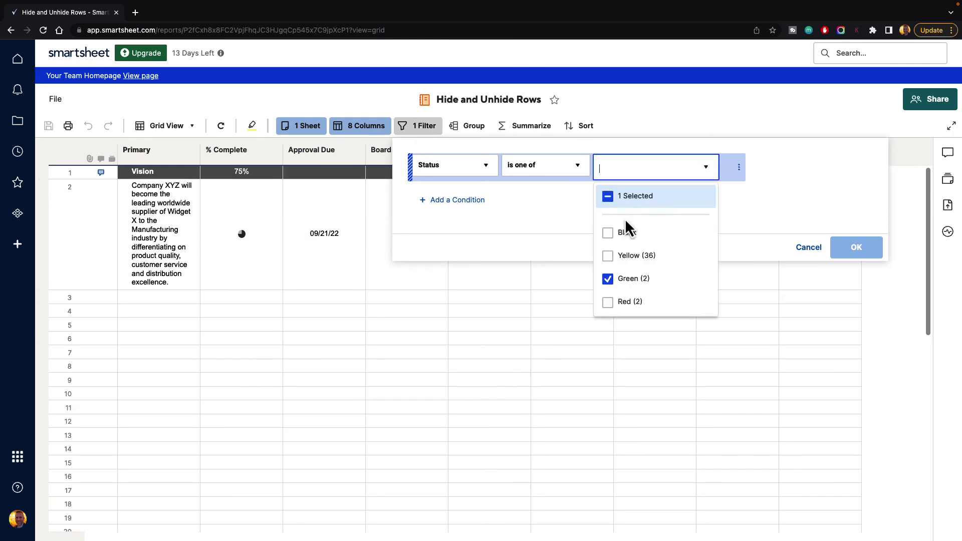
{"action": "left_click", "coordinate": [608, 256]}
{"action": "left_click", "coordinate": [608, 279]}
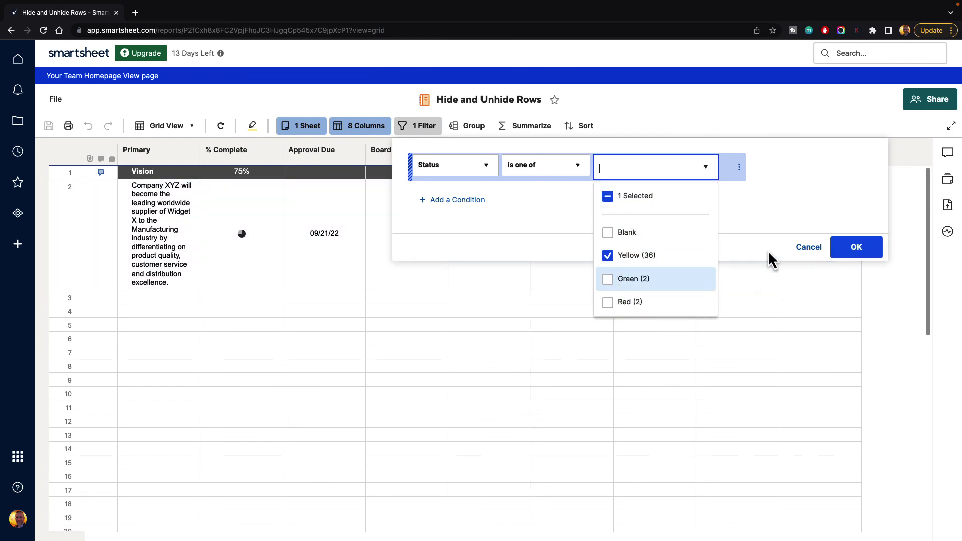
{"action": "left_click", "coordinate": [852, 249]}
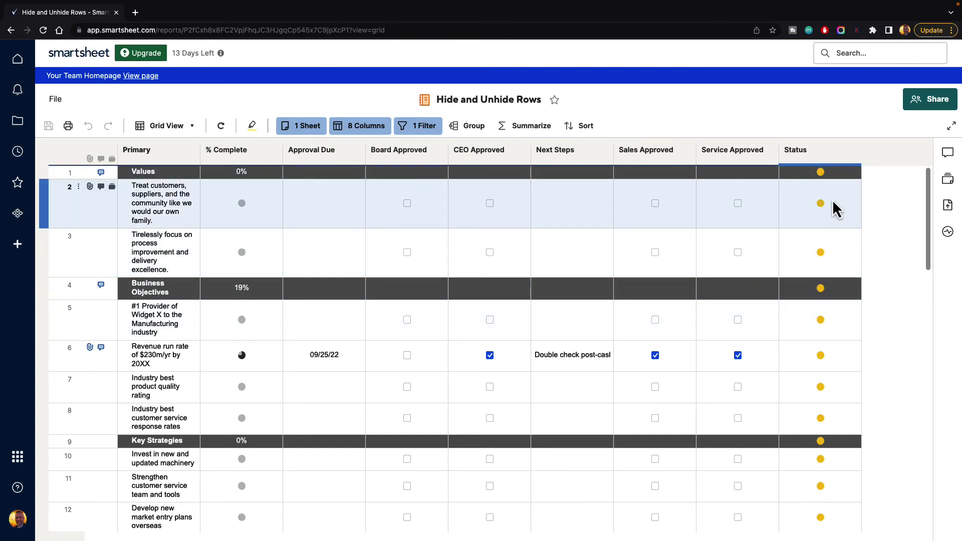
Summarize the report with a Count of the Status column, giving a Total of 36
{"action": "left_click", "coordinate": [532, 133]}
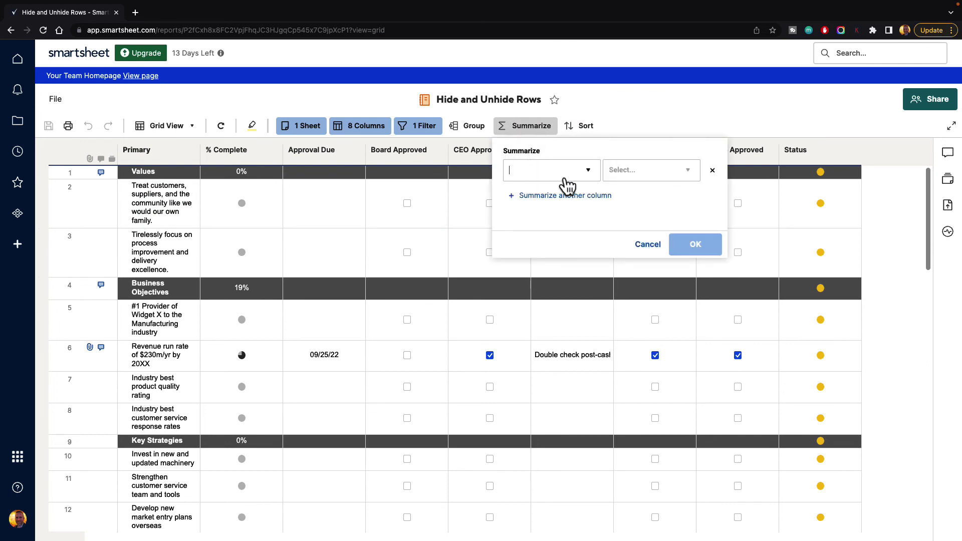
{"action": "left_click", "coordinate": [589, 173]}
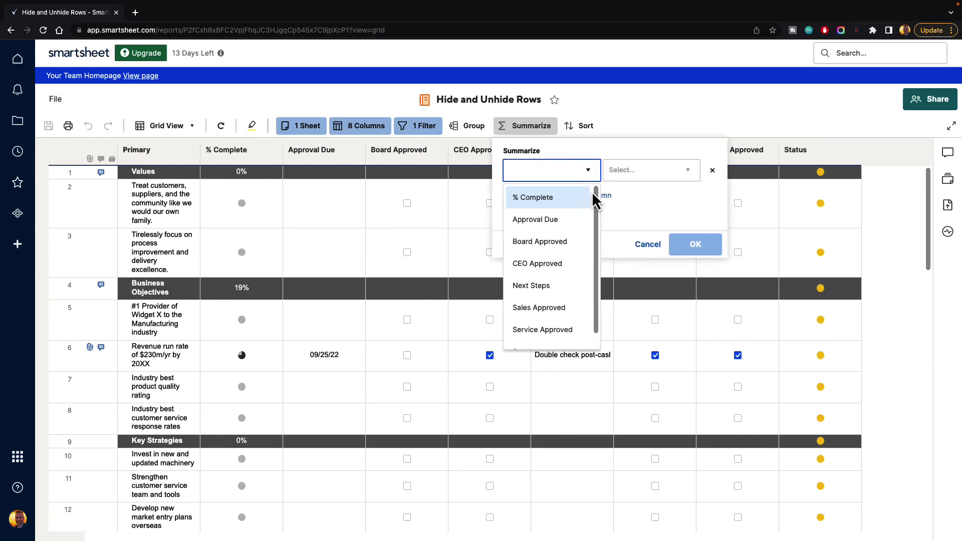
{"action": "scroll", "coordinate": [596, 210], "scroll_direction": "down", "scroll_amount": 2}
{"action": "left_click", "coordinate": [540, 338]}
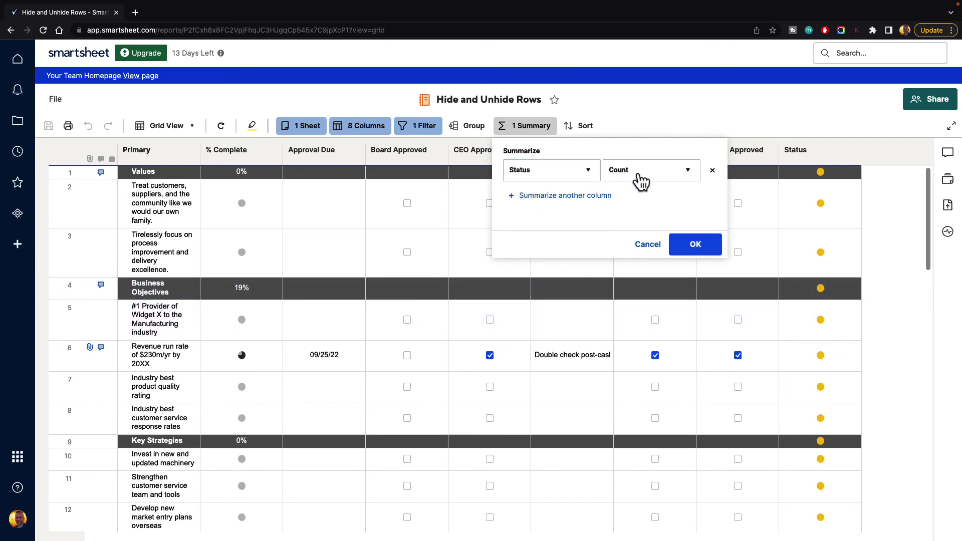
{"action": "left_click", "coordinate": [691, 244]}
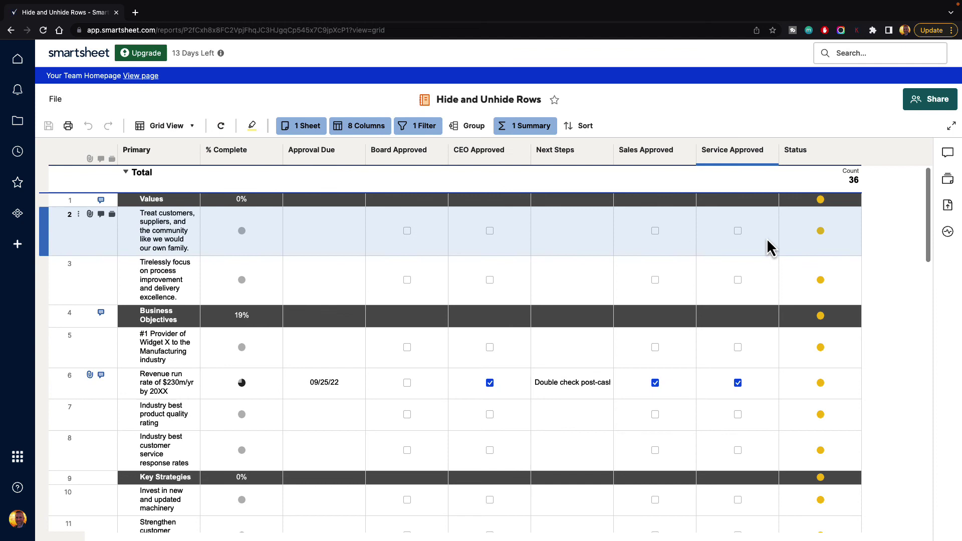